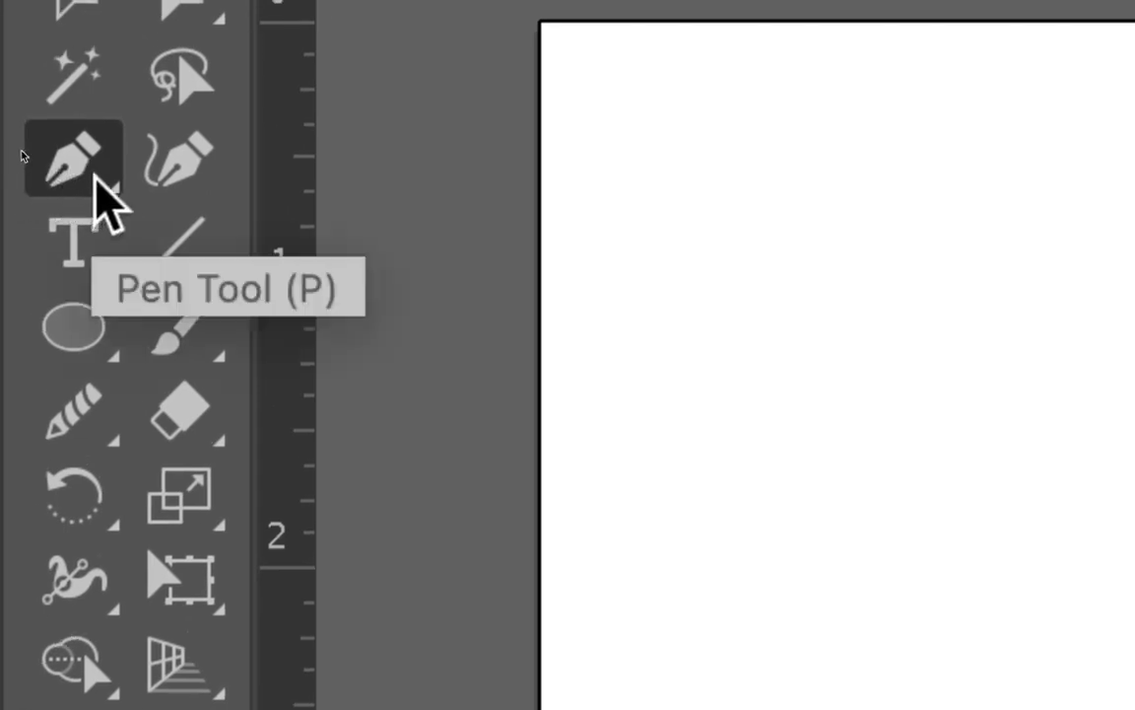
- Draw an open six-point polygon of straight segments with the Pen tool in the artboard's upper-left area, leaving its upper-left side open
click(95, 180)
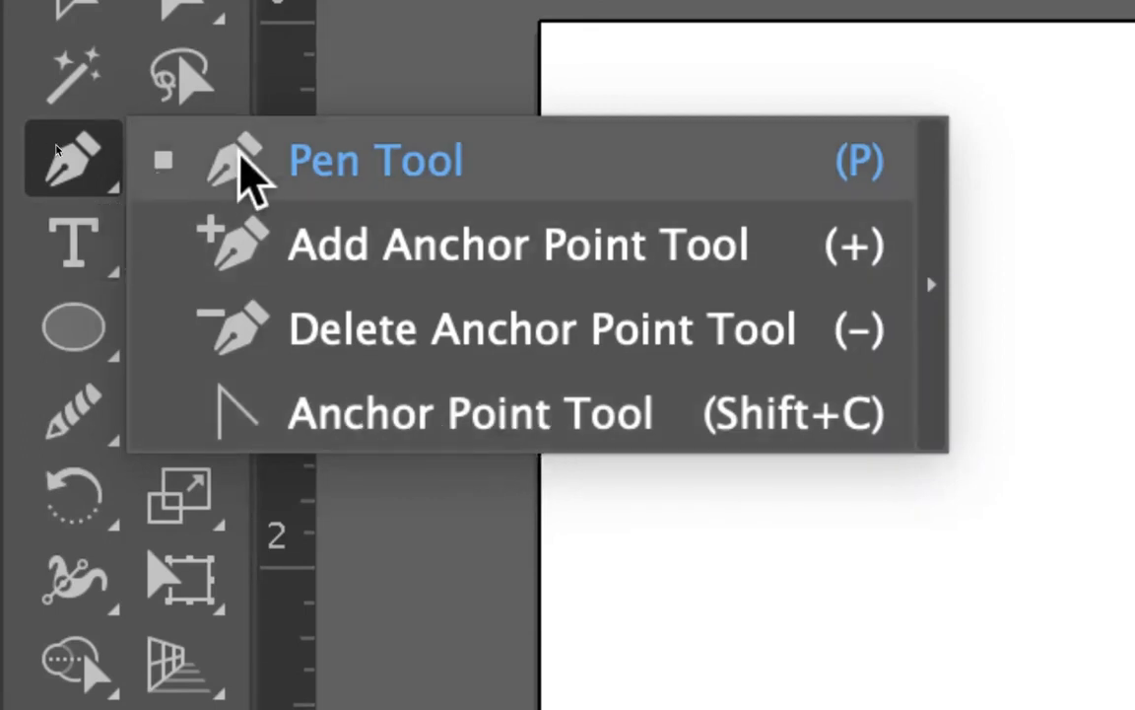
click(375, 192)
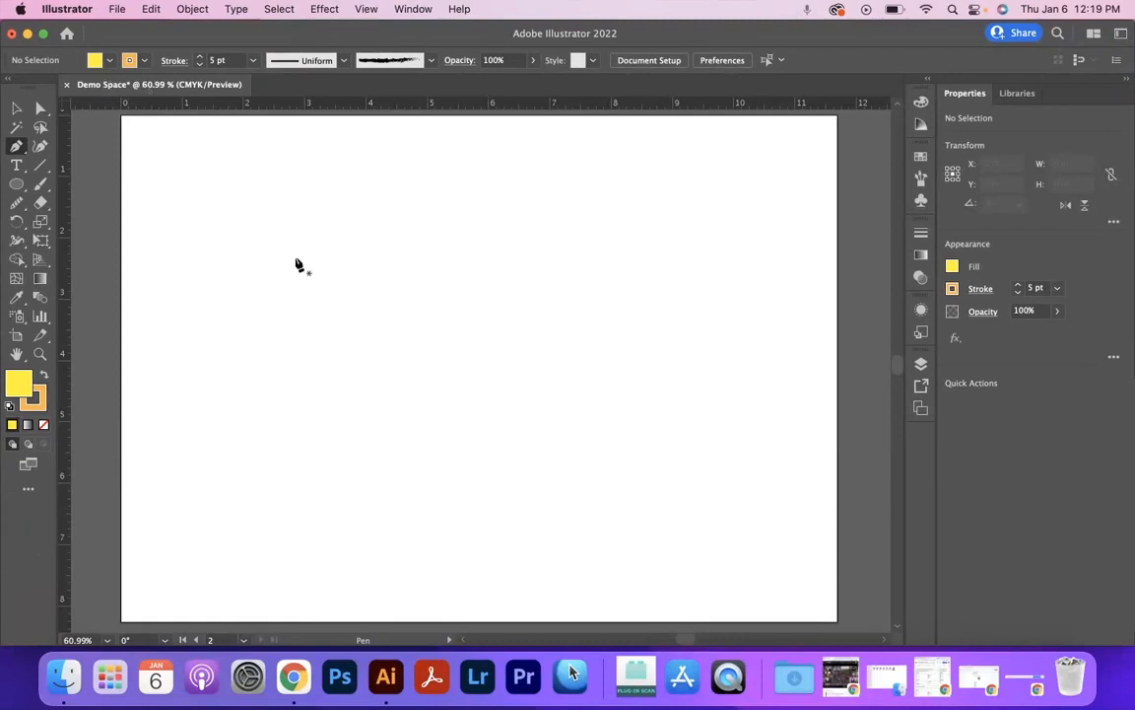
click(253, 278)
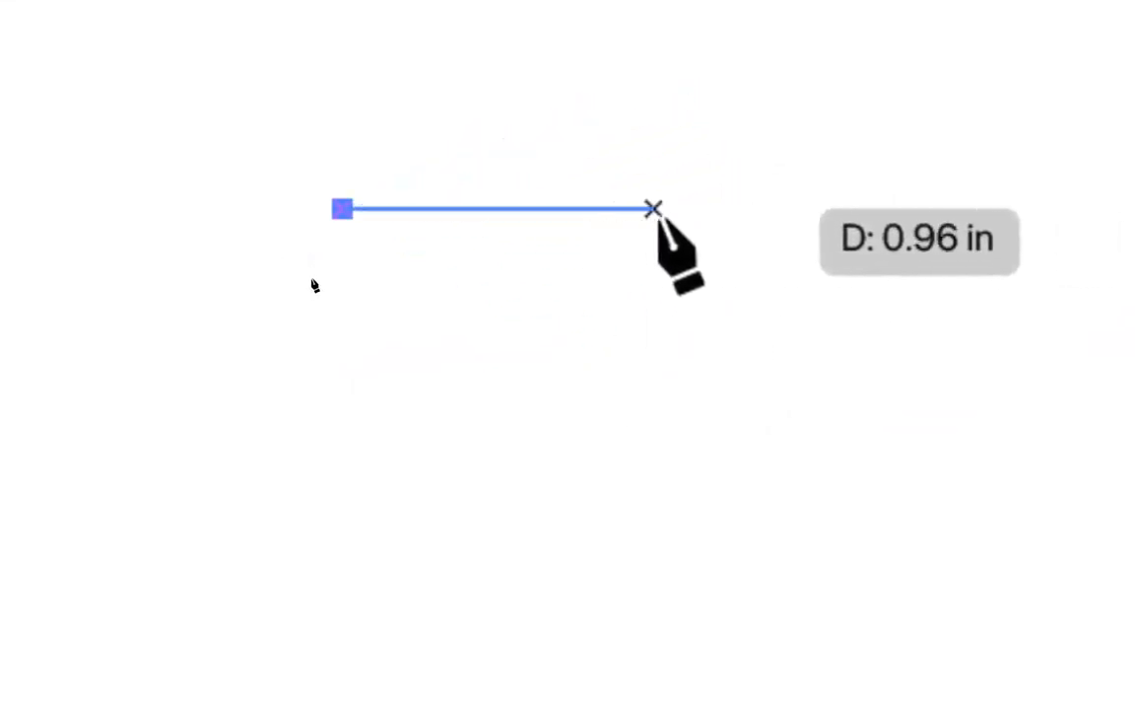
click(797, 68)
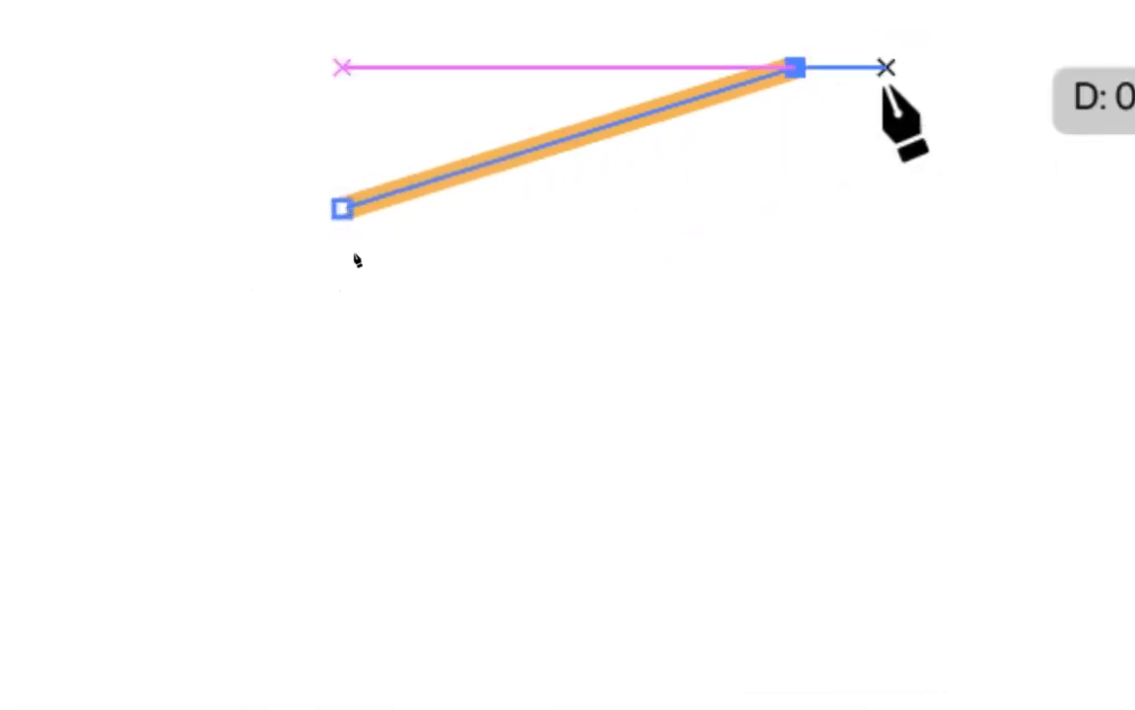
click(962, 415)
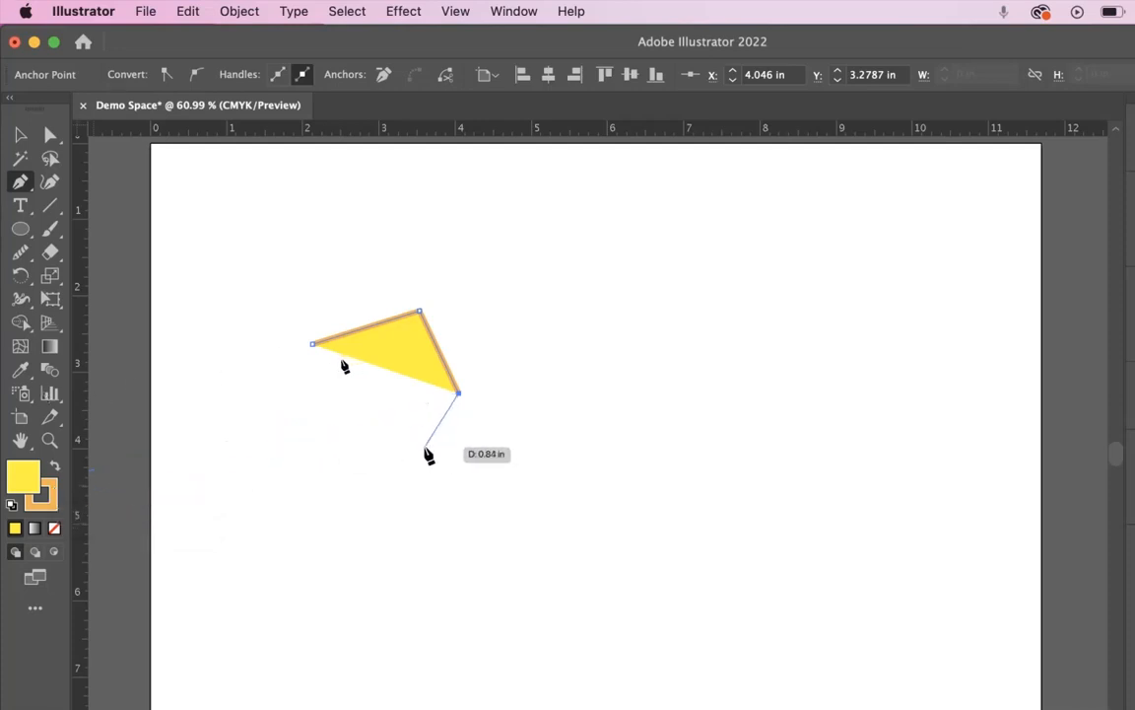
click(407, 503)
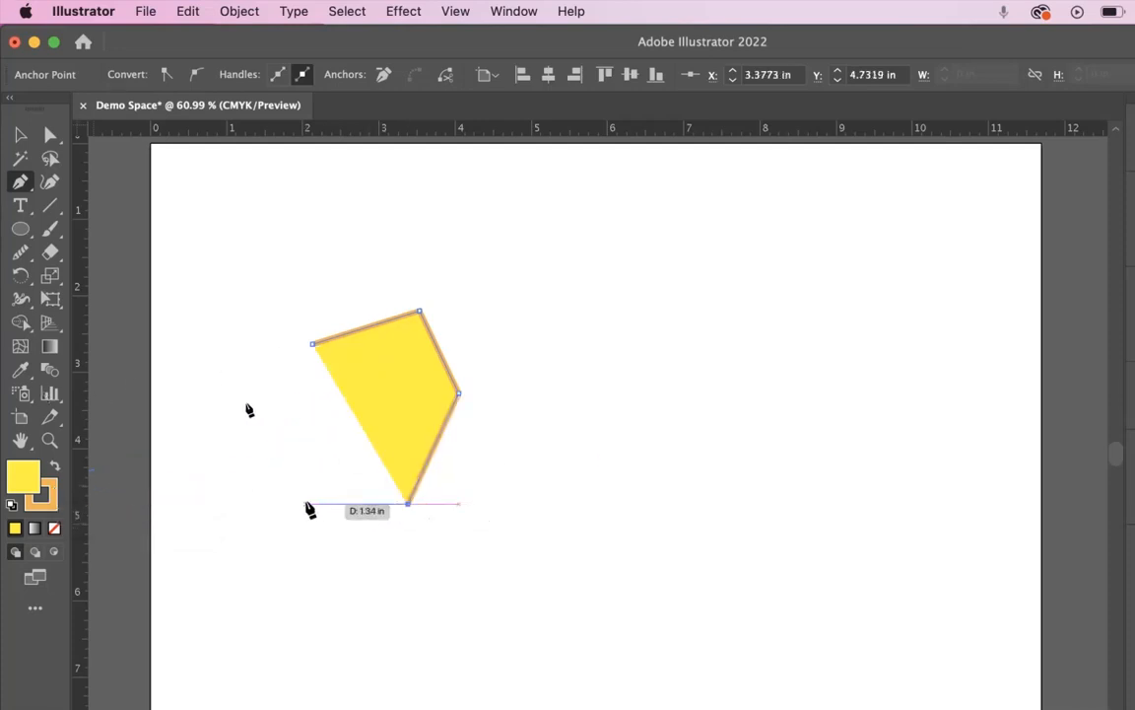
click(306, 503)
click(280, 417)
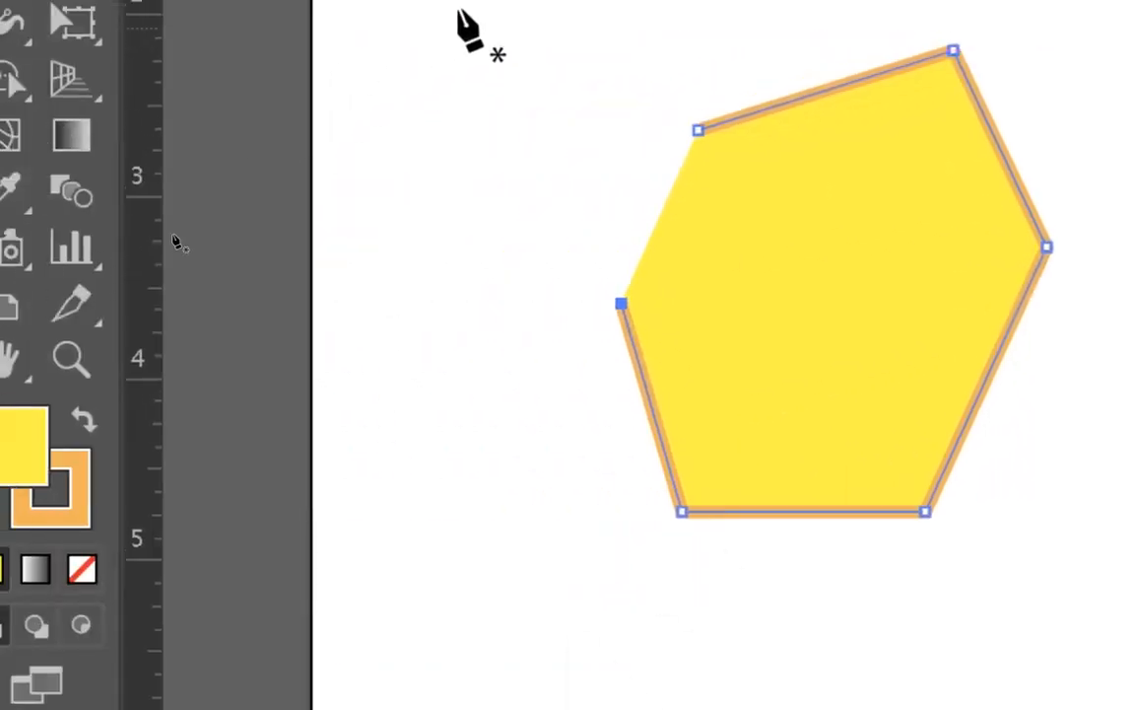
- Draw a small closed triangle with the Pen tool just above and left of the open polygon
click(433, 35)
click(579, 50)
click(476, 183)
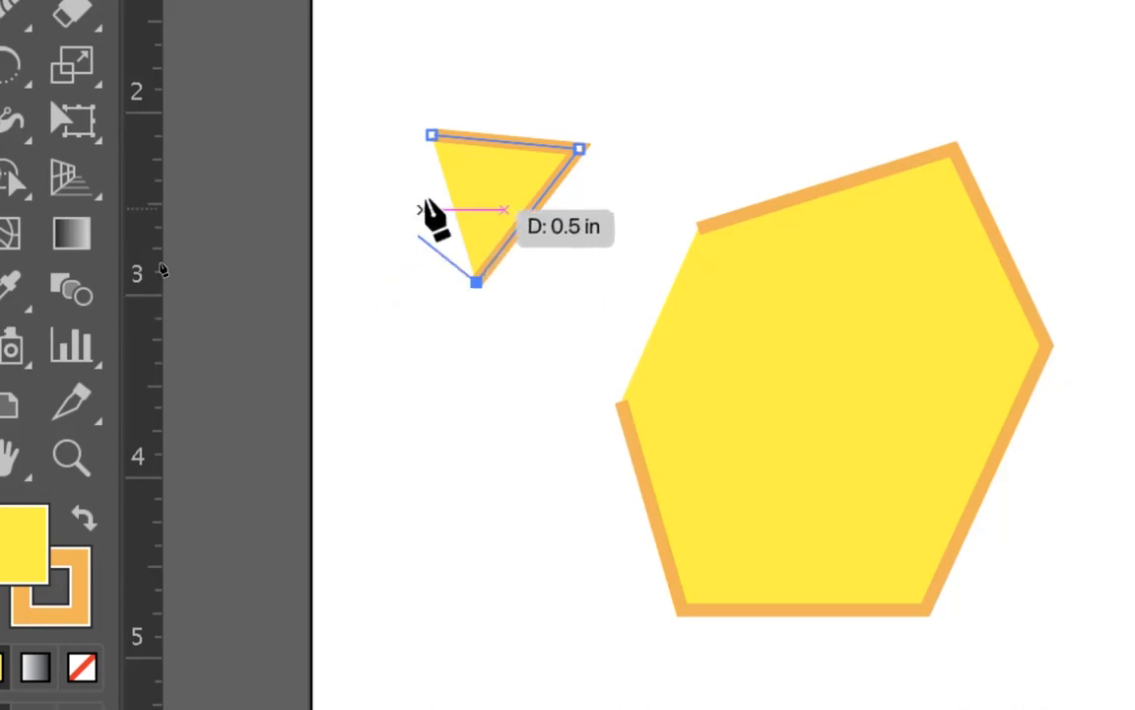
click(433, 135)
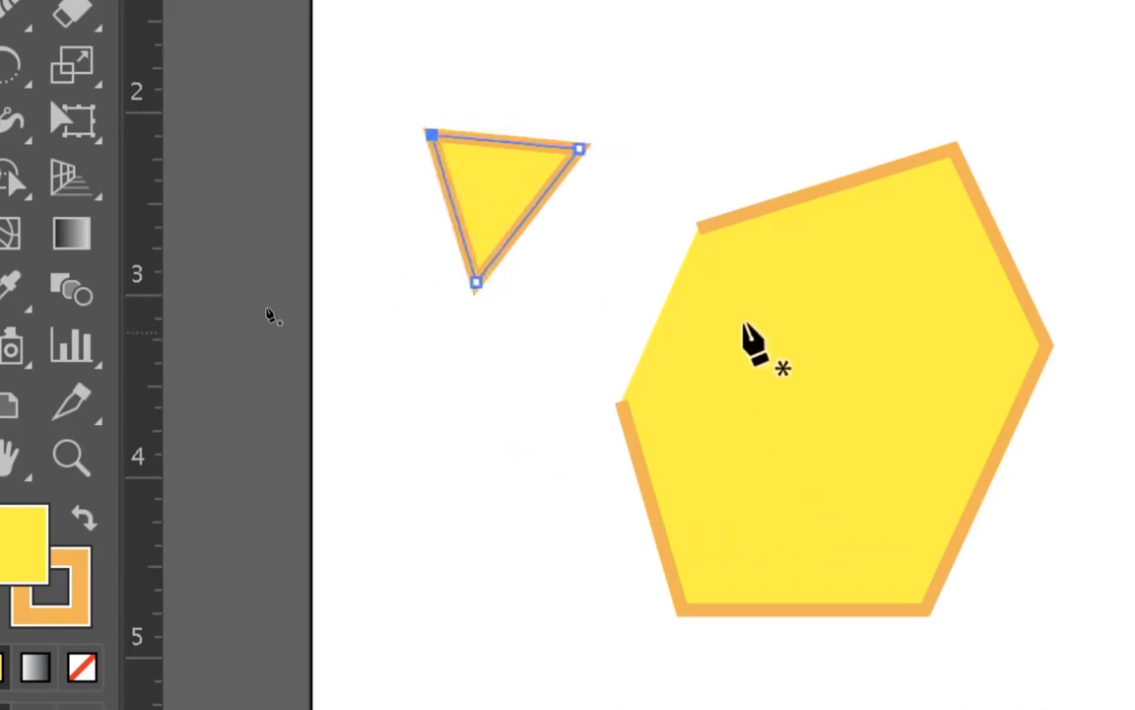
- Resume the open polygon from its left endpoint, add three corner points outside its upper-left side, and close it at its first anchor
click(621, 403)
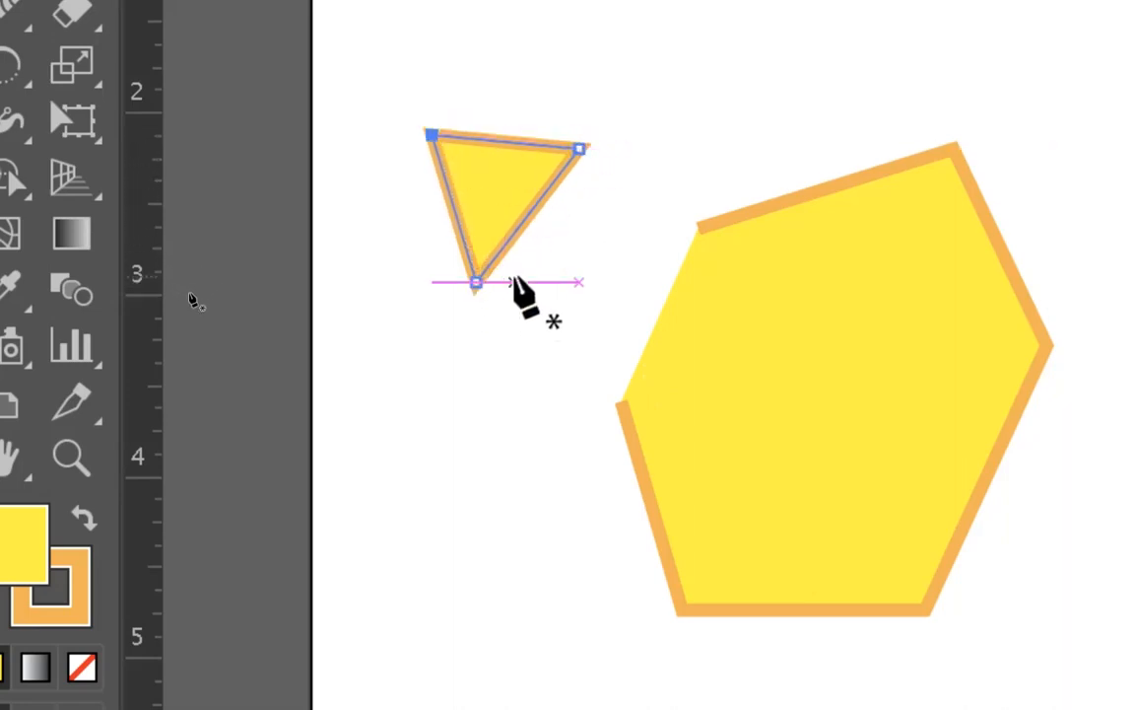
click(621, 401)
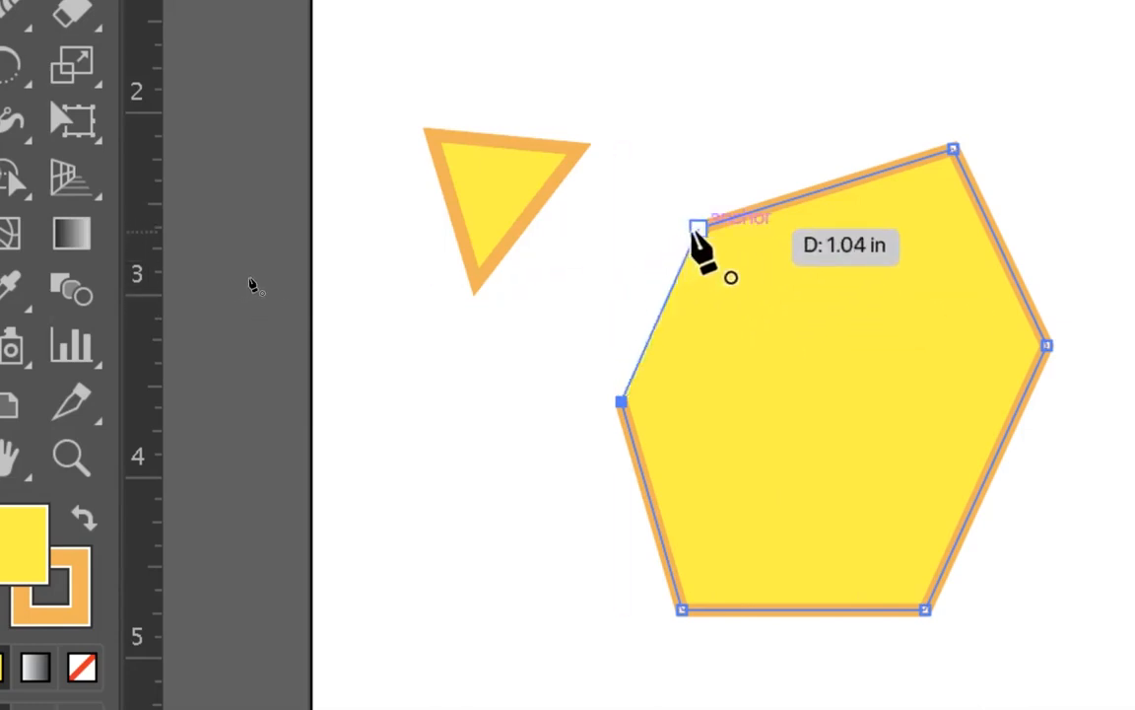
click(525, 459)
click(487, 331)
click(672, 91)
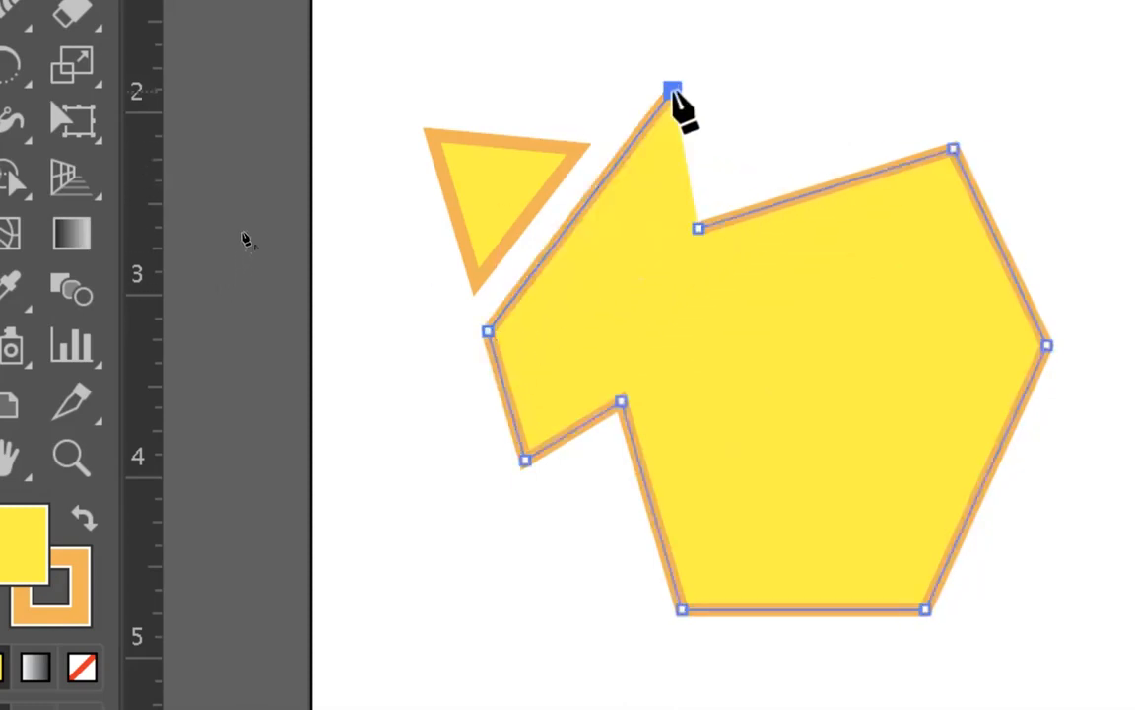
click(697, 226)
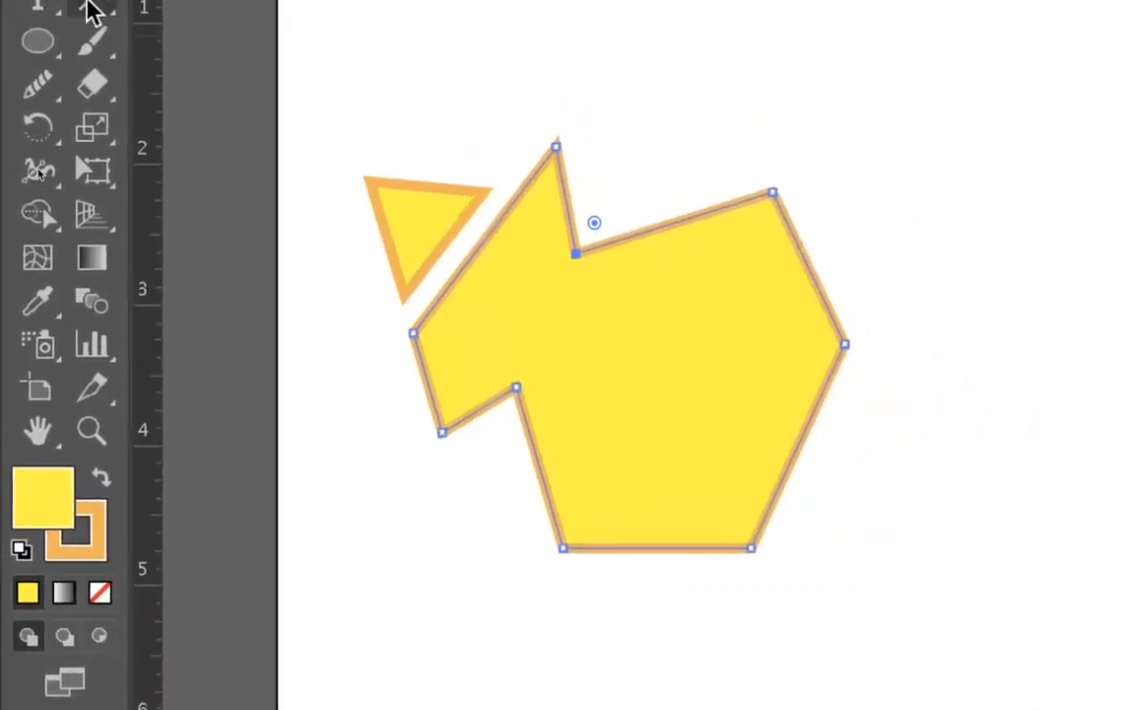
- Delete the top spike's anchor point and the neighbouring upper-left anchor point from the large shape
click(37, 130)
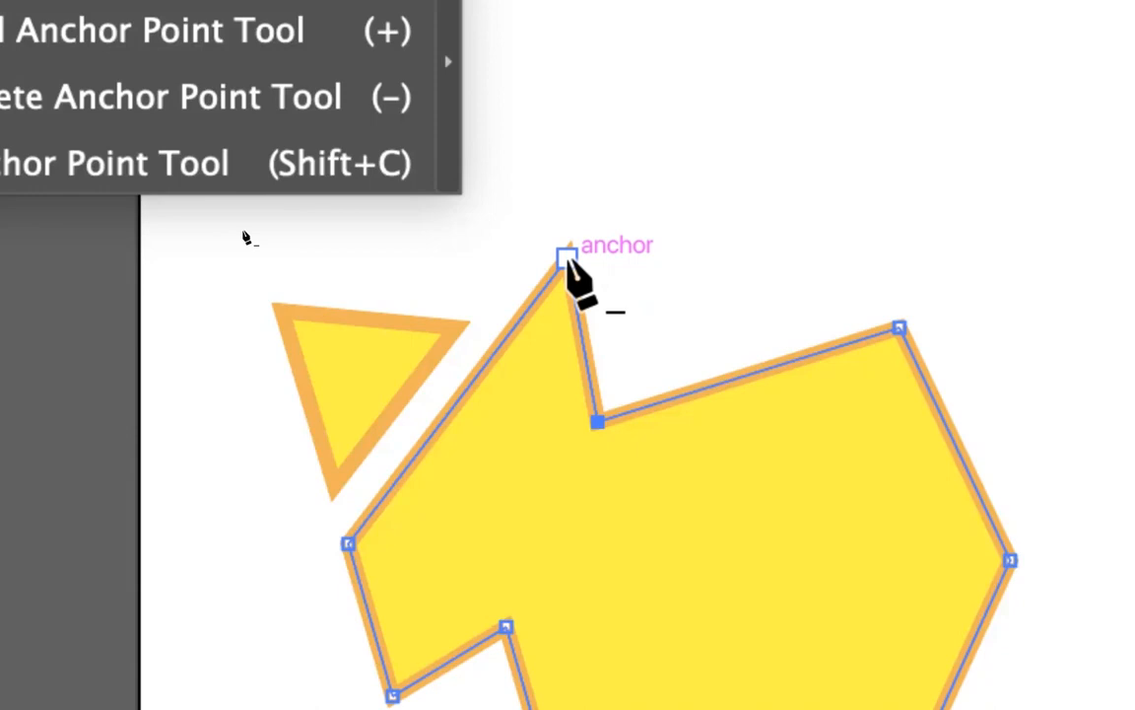
click(568, 259)
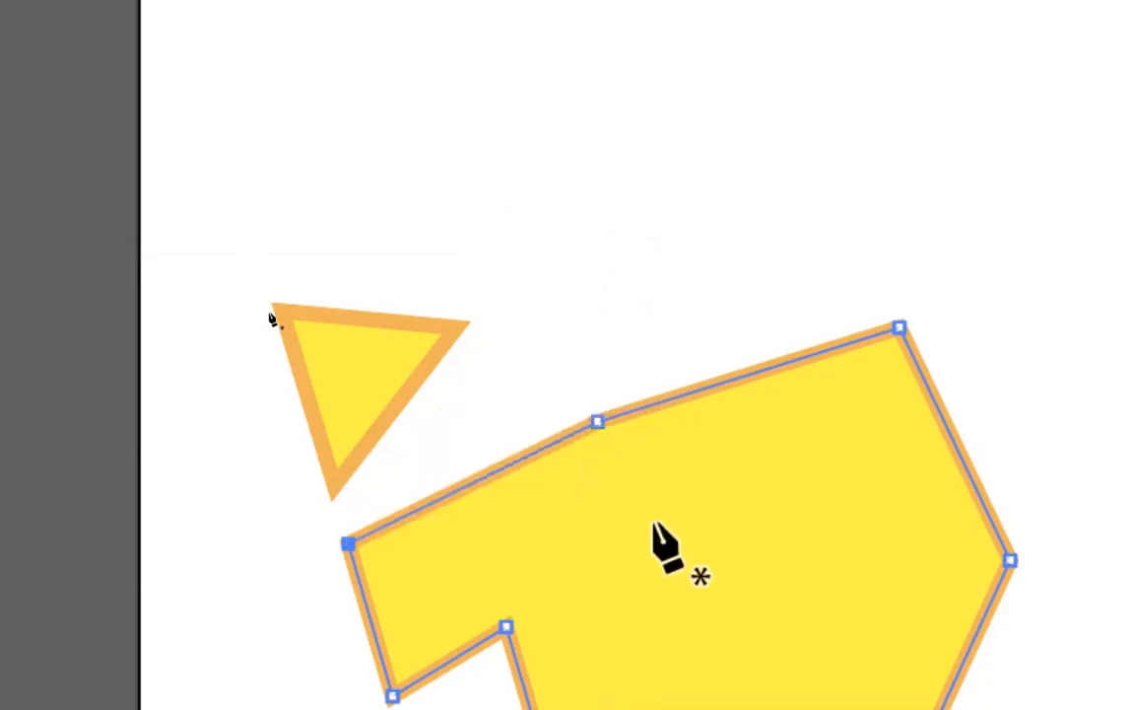
click(348, 543)
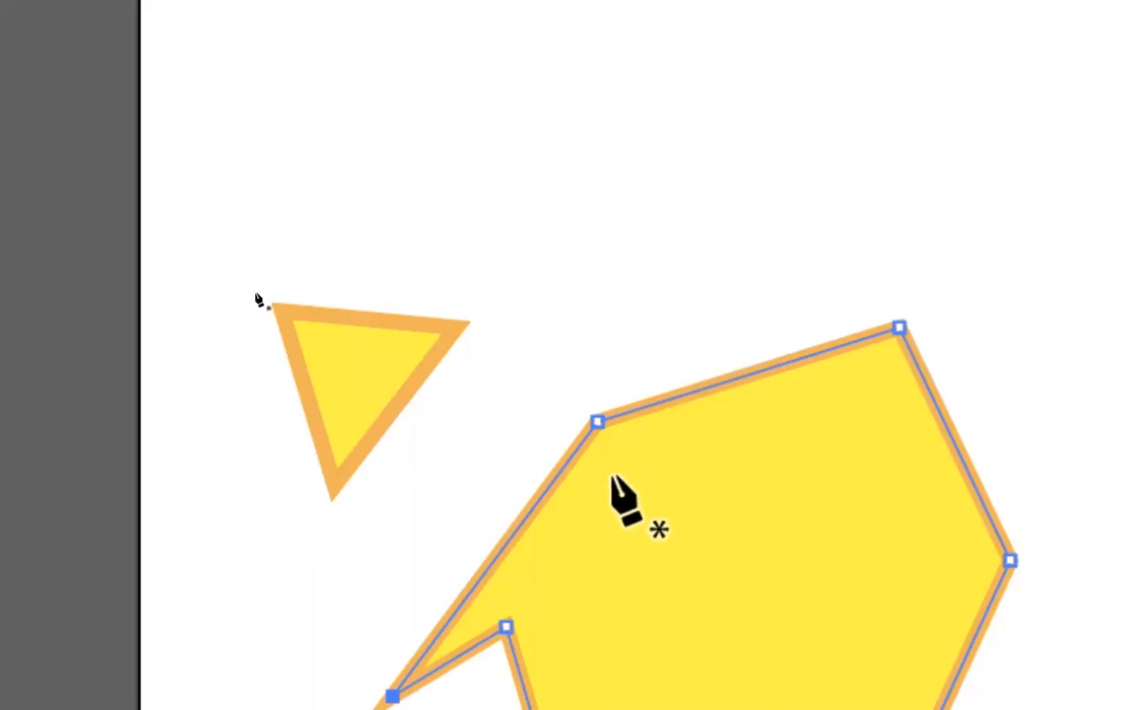
- Add four anchor points along the large shape's upper slanted edge
scroll(612, 478, down, 5)
scroll(612, 482, up, 2)
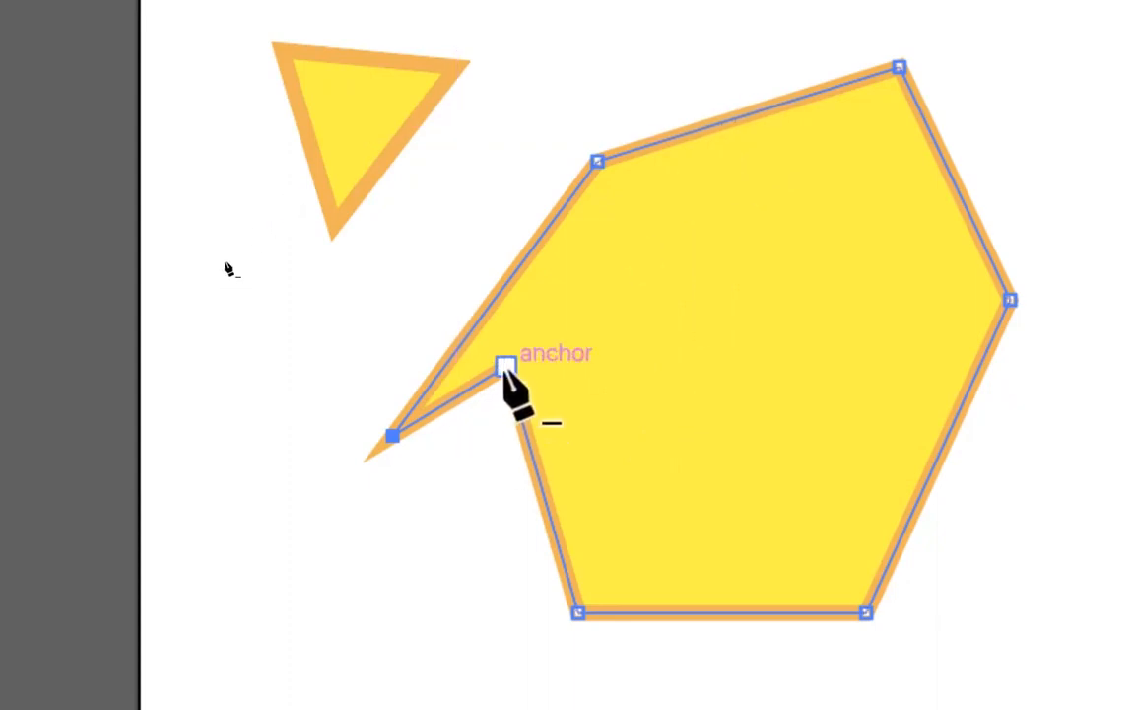
click(673, 138)
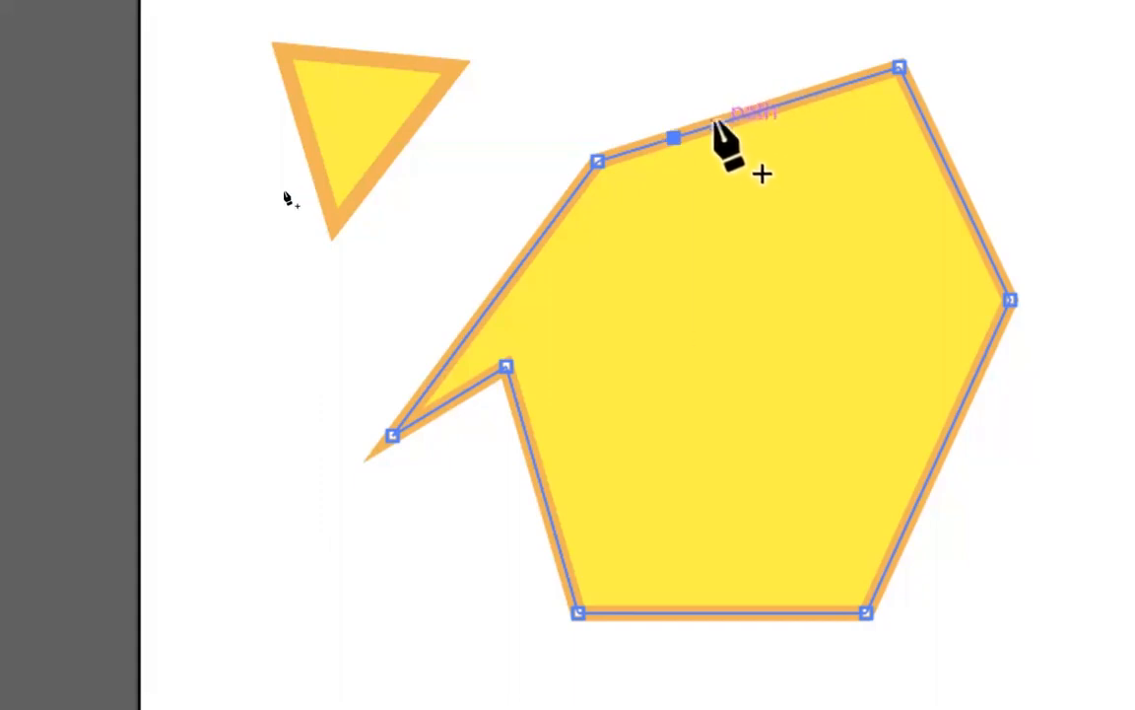
click(701, 129)
click(774, 105)
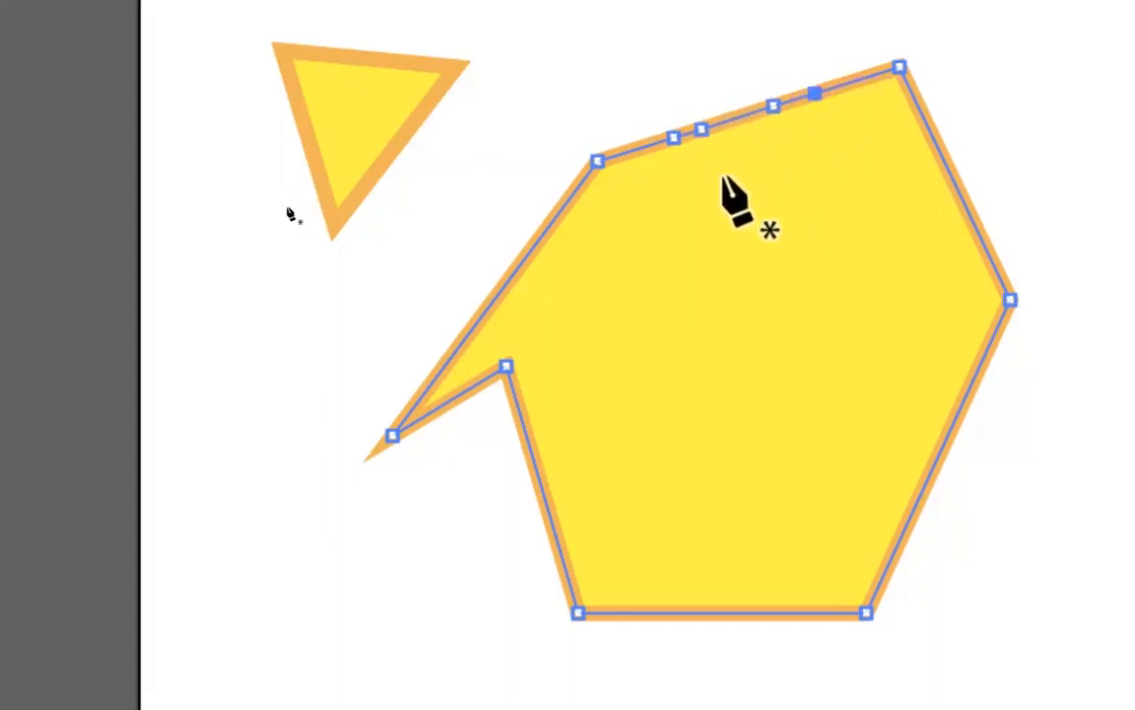
- Move the two middle added anchor points up and outward with Direct Selection to form a flared neck on the large shape
key(space)
drag(679, 107, 654, 306)
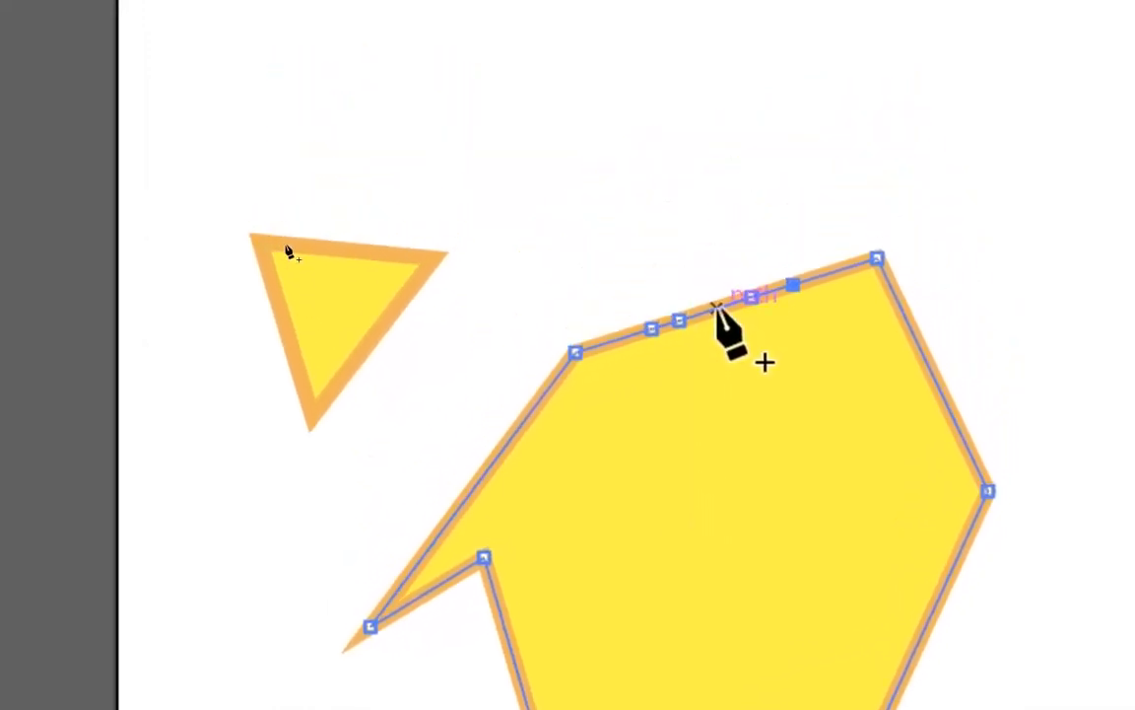
key(a)
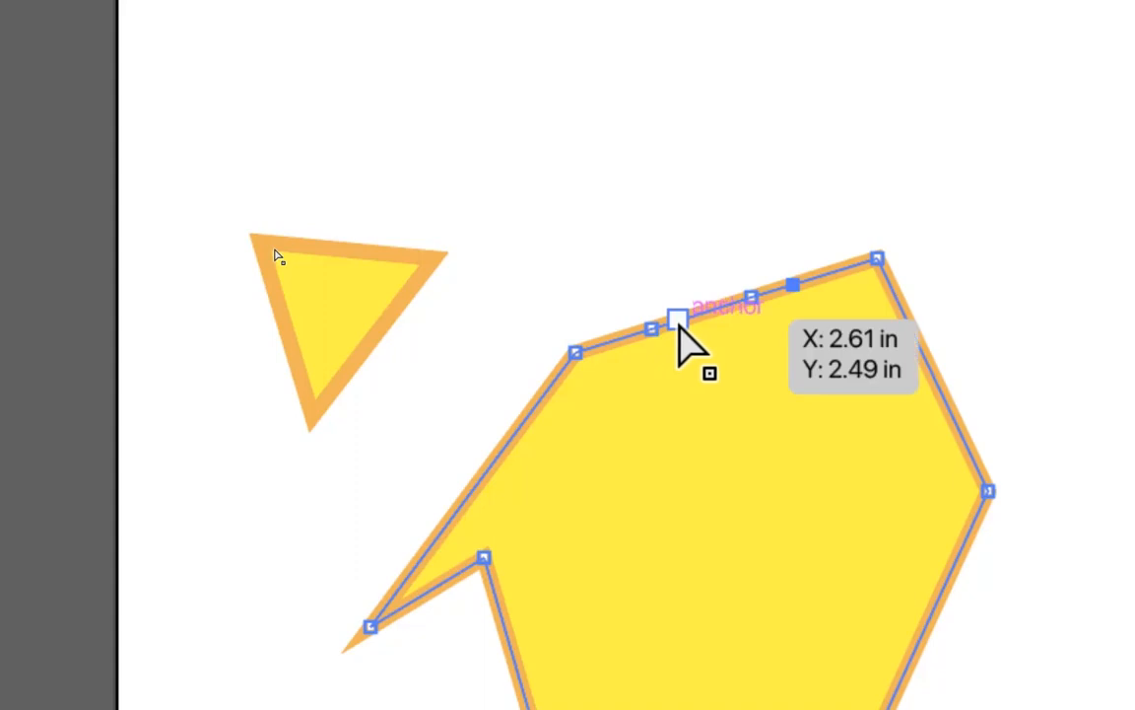
drag(679, 319, 617, 223)
drag(751, 293, 814, 152)
drag(617, 222, 570, 219)
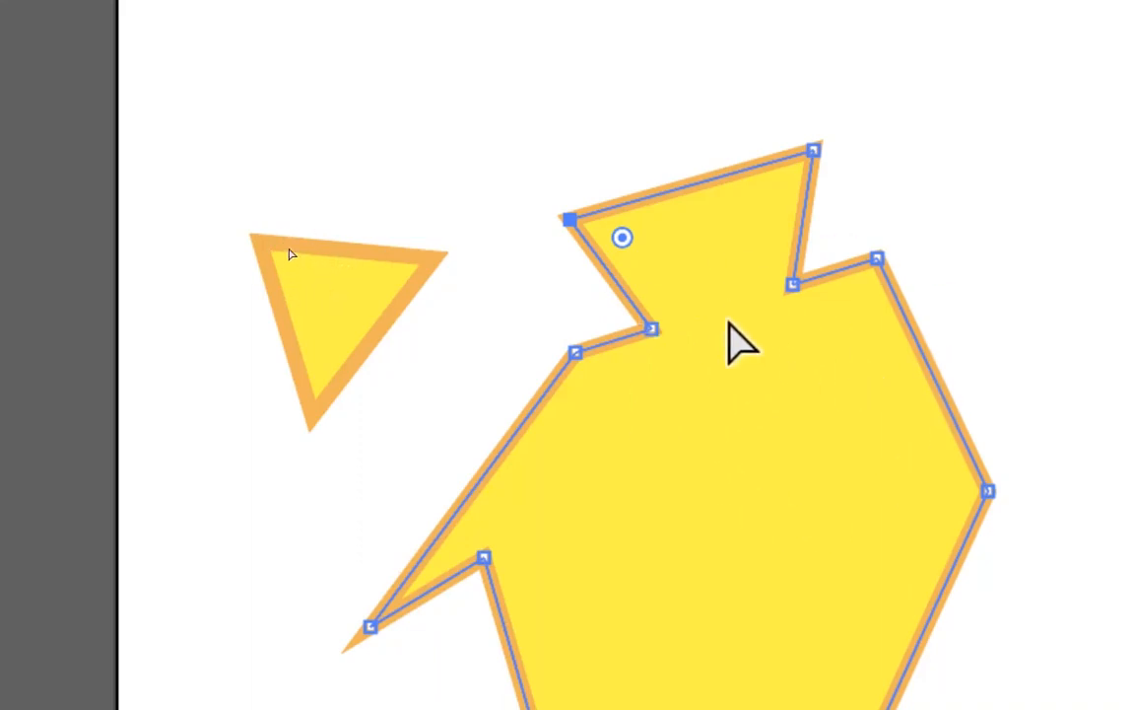
- Curve both anchors at the base of the neck with the Anchor Point tool and bend the right anchor's upper handle independently
key(p)
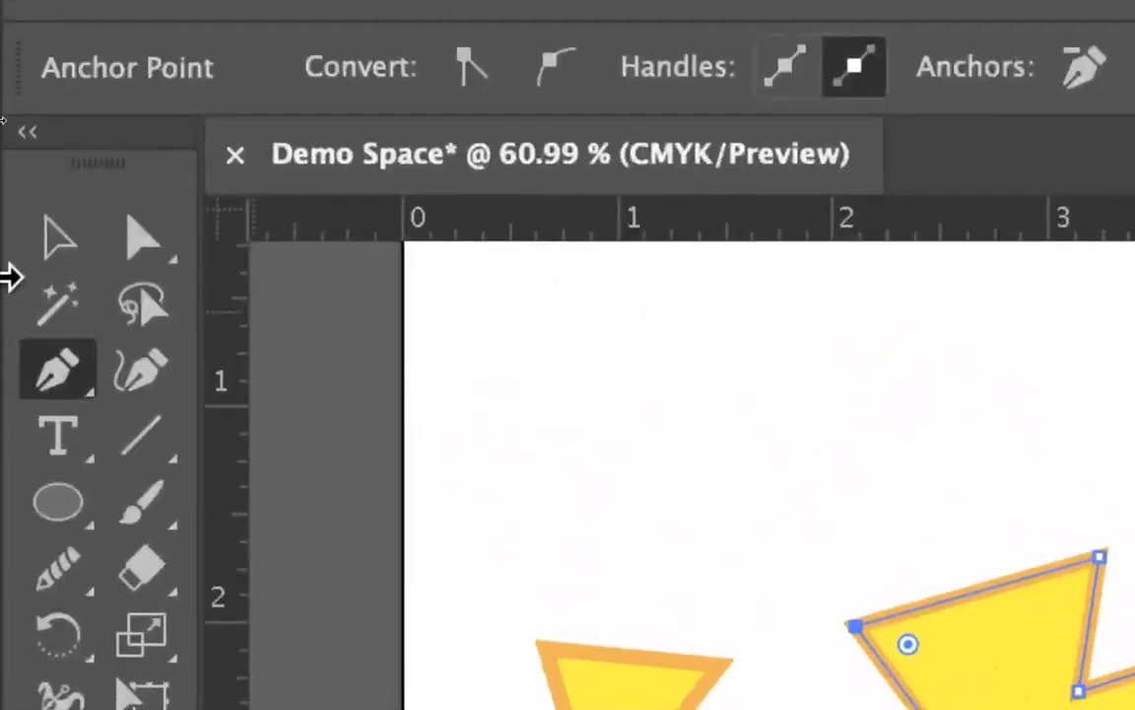
click(61, 385)
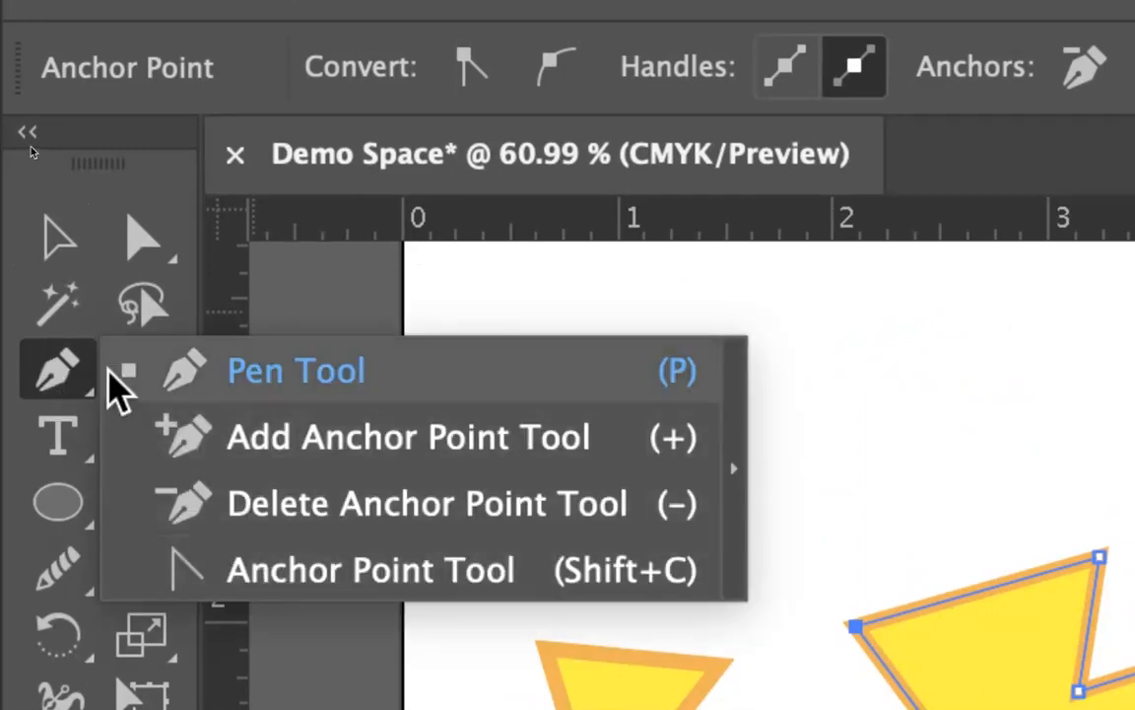
click(74, 380)
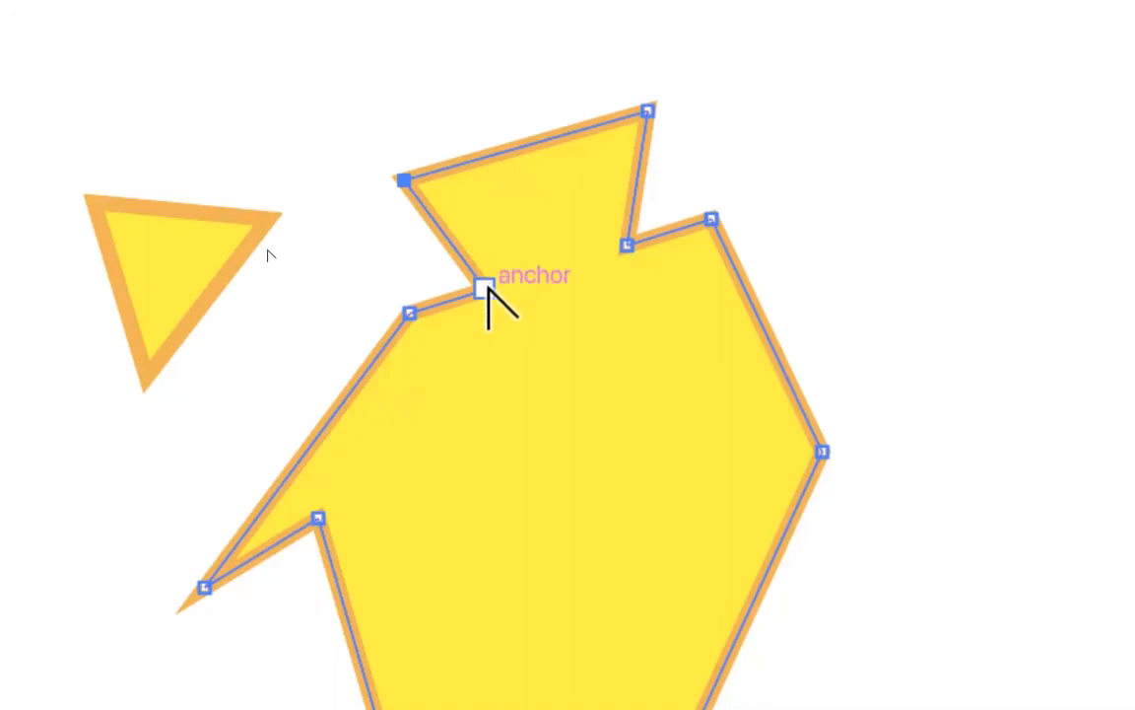
drag(486, 288, 511, 201)
drag(628, 246, 695, 303)
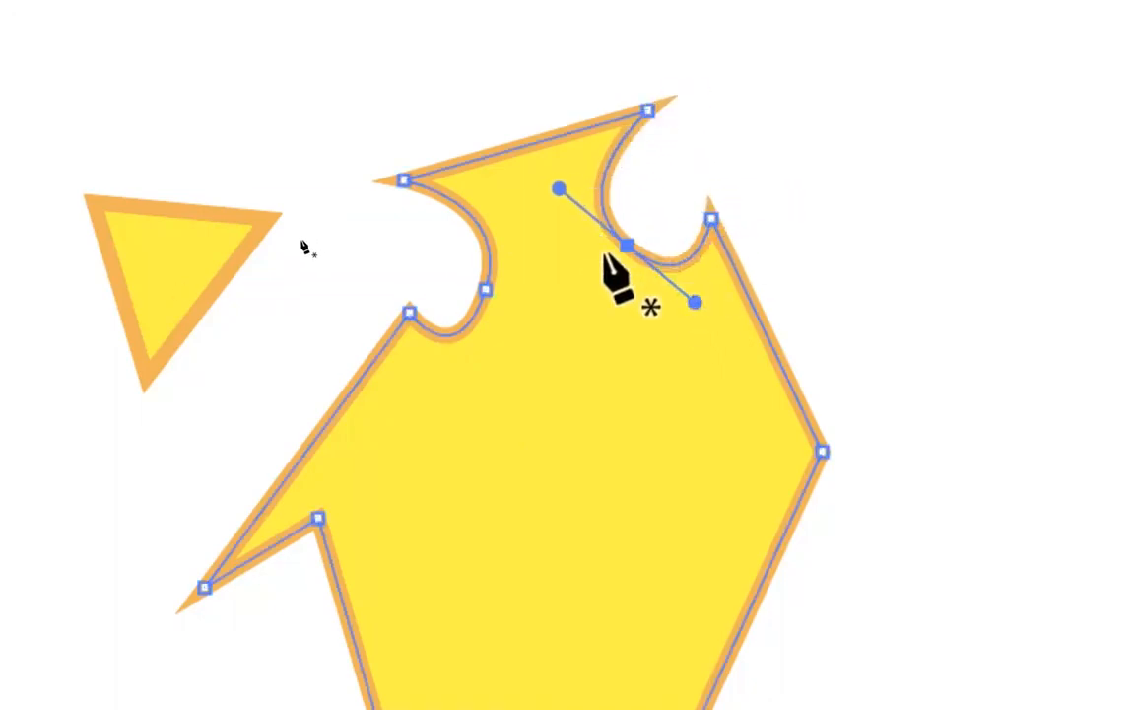
drag(558, 188, 495, 202)
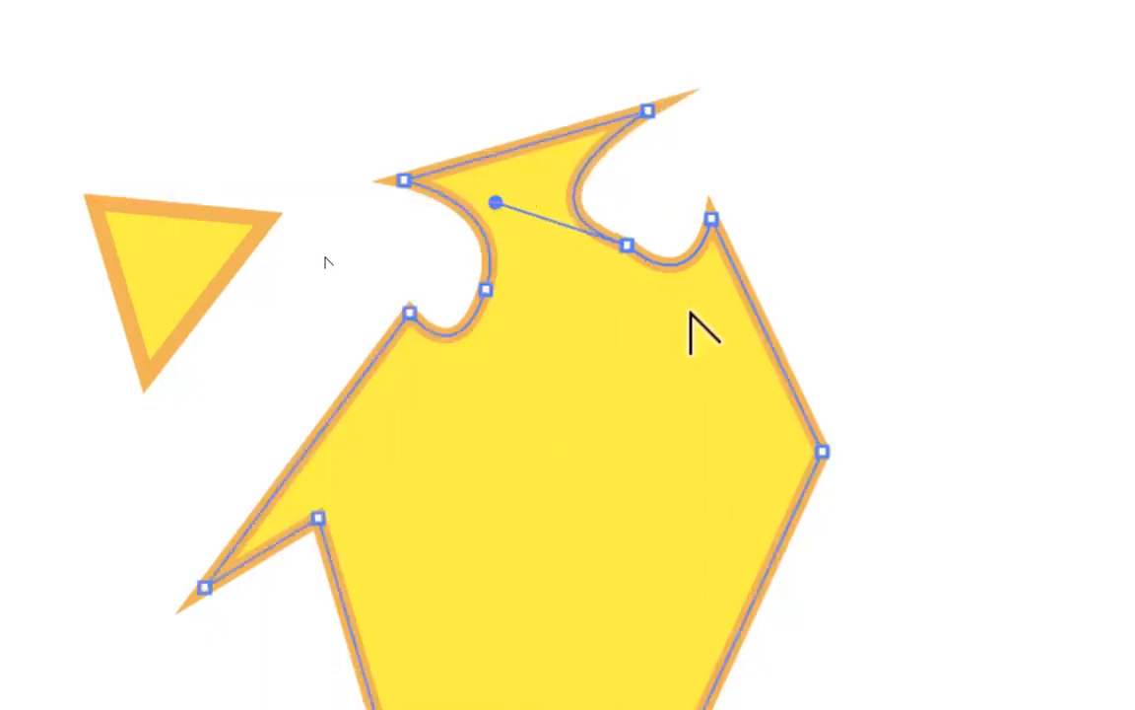
- Convert the right neck-base anchor to a corner, curve it again, and return both neck-base anchors to sharp corners
alt+click(630, 248)
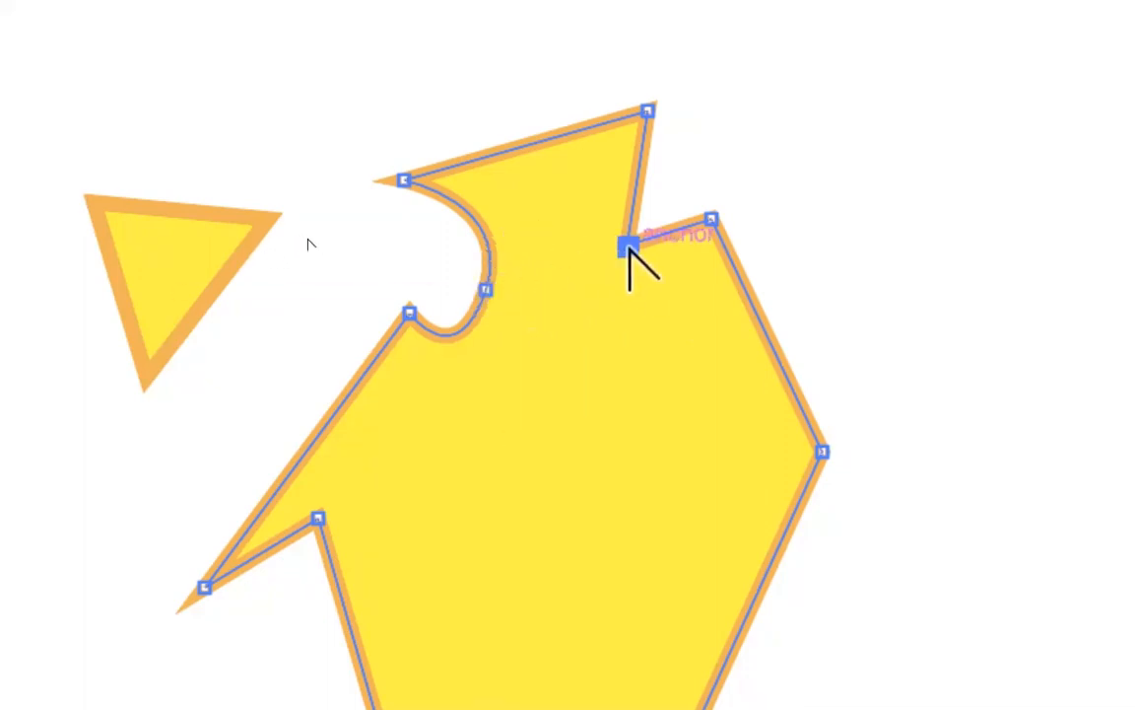
drag(628, 246, 708, 320)
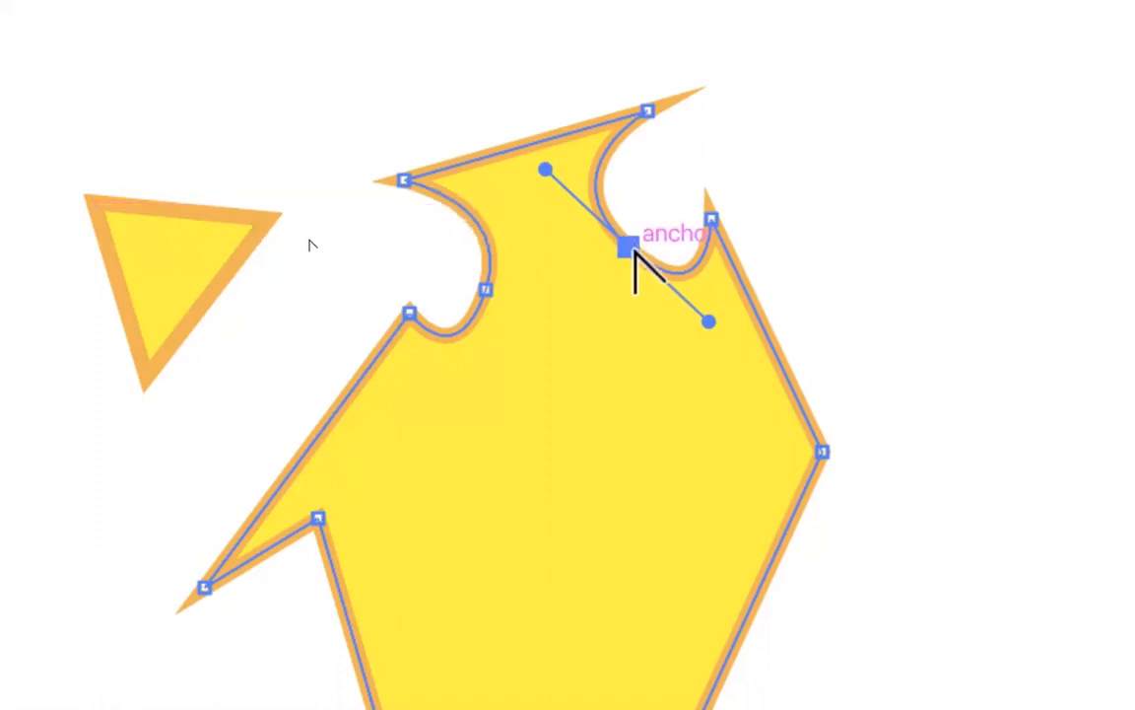
click(628, 247)
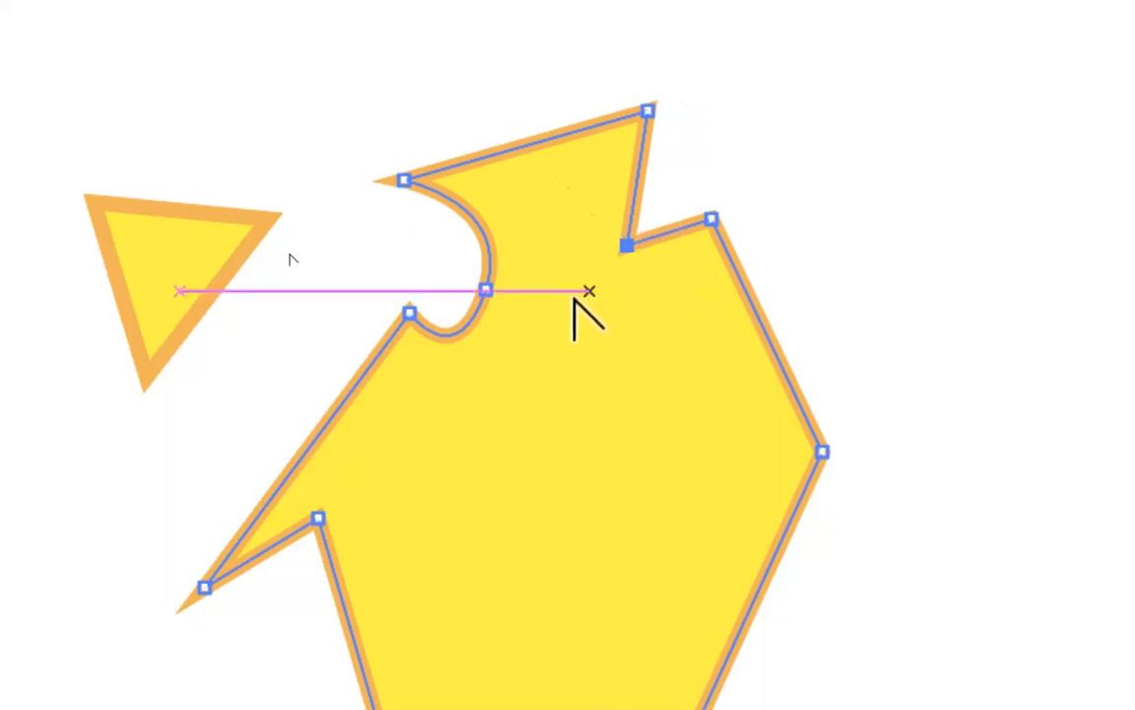
click(485, 289)
- Reshape straight segments into curves with the Pen tool, bending the upper-right and left sides inward and both short shoulder edges upward
key(p)
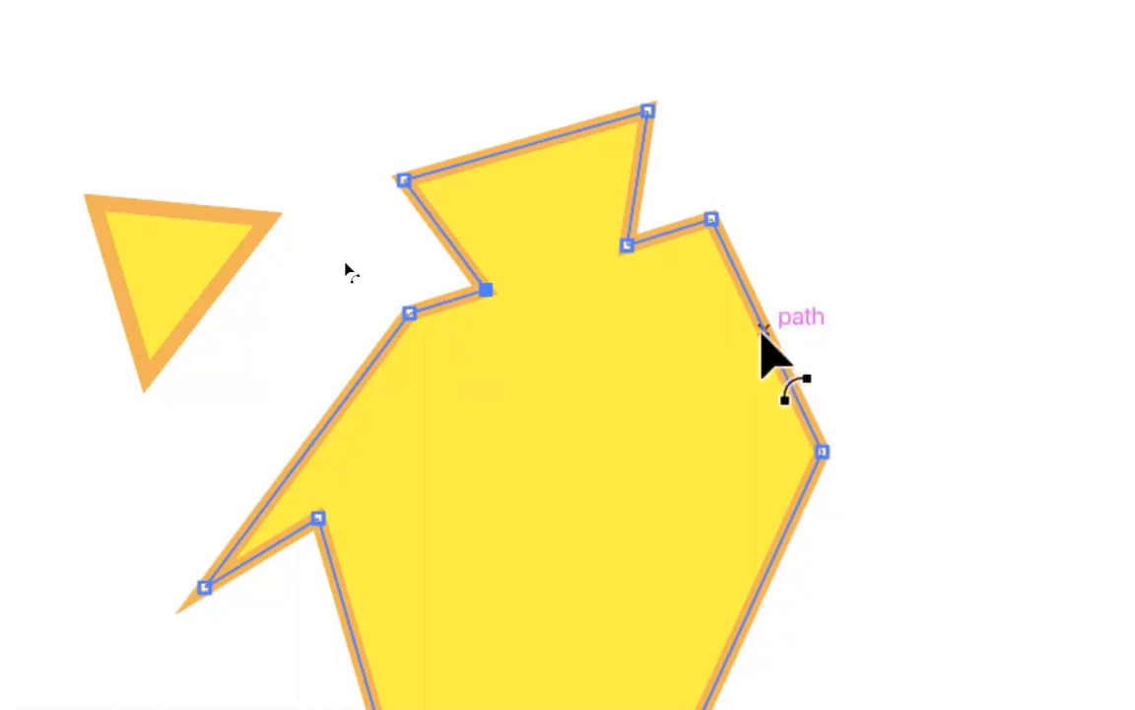
drag(761, 327, 643, 398)
drag(340, 413, 380, 412)
drag(441, 294, 436, 265)
drag(659, 236, 669, 204)
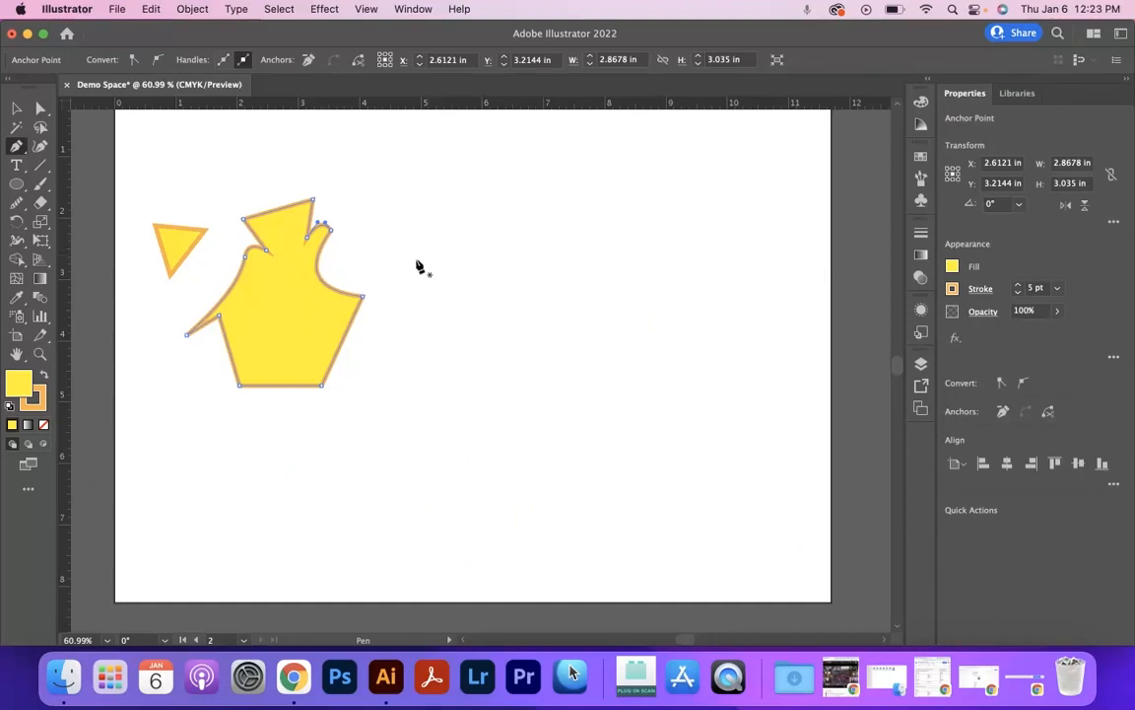
- Draw an open wave path with three alternating arcs beside the large shape, keeping its anchors on one horizontal line
click(417, 243)
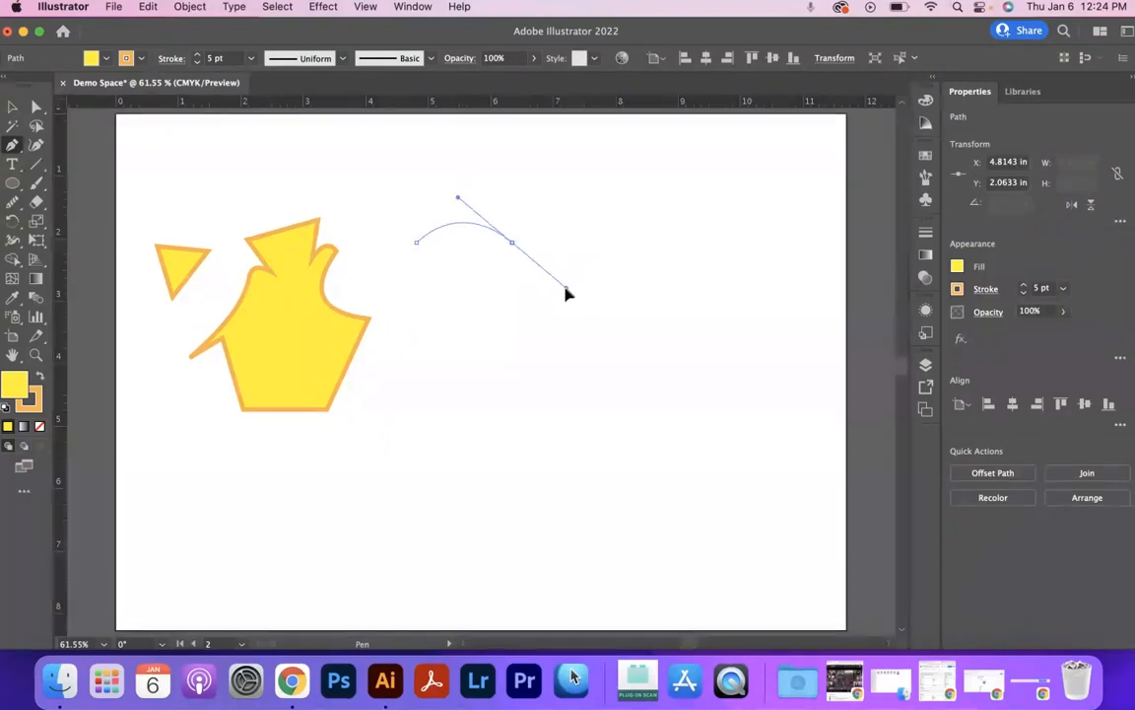
drag(564, 299, 564, 299)
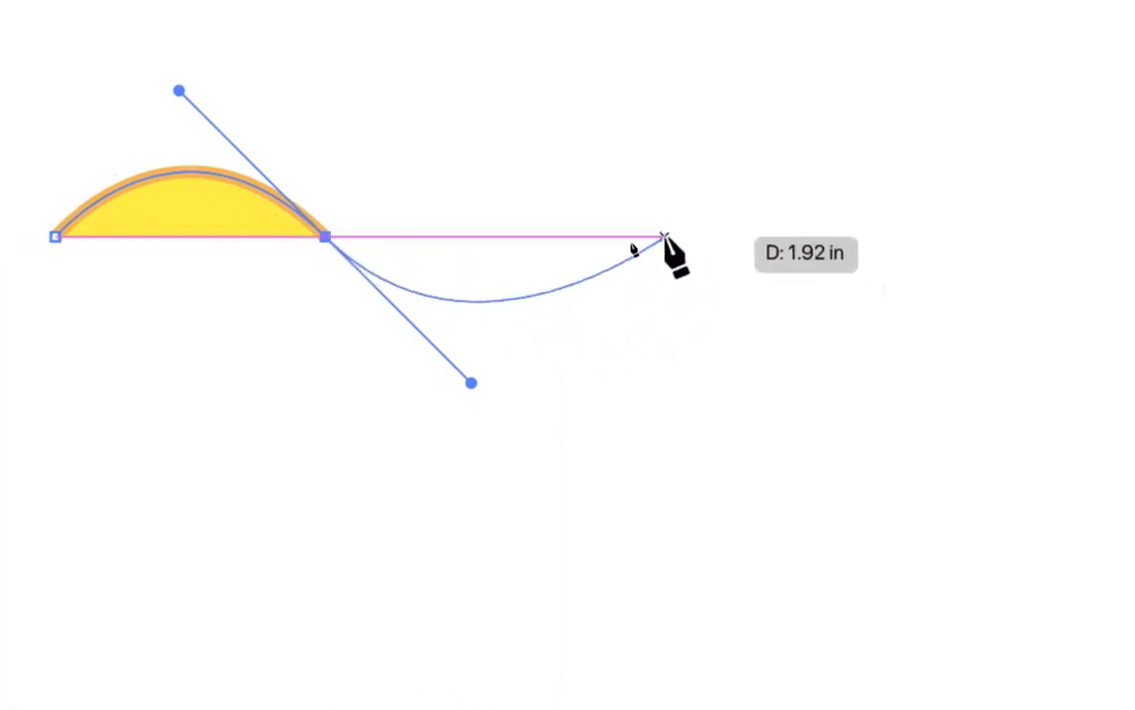
click(637, 238)
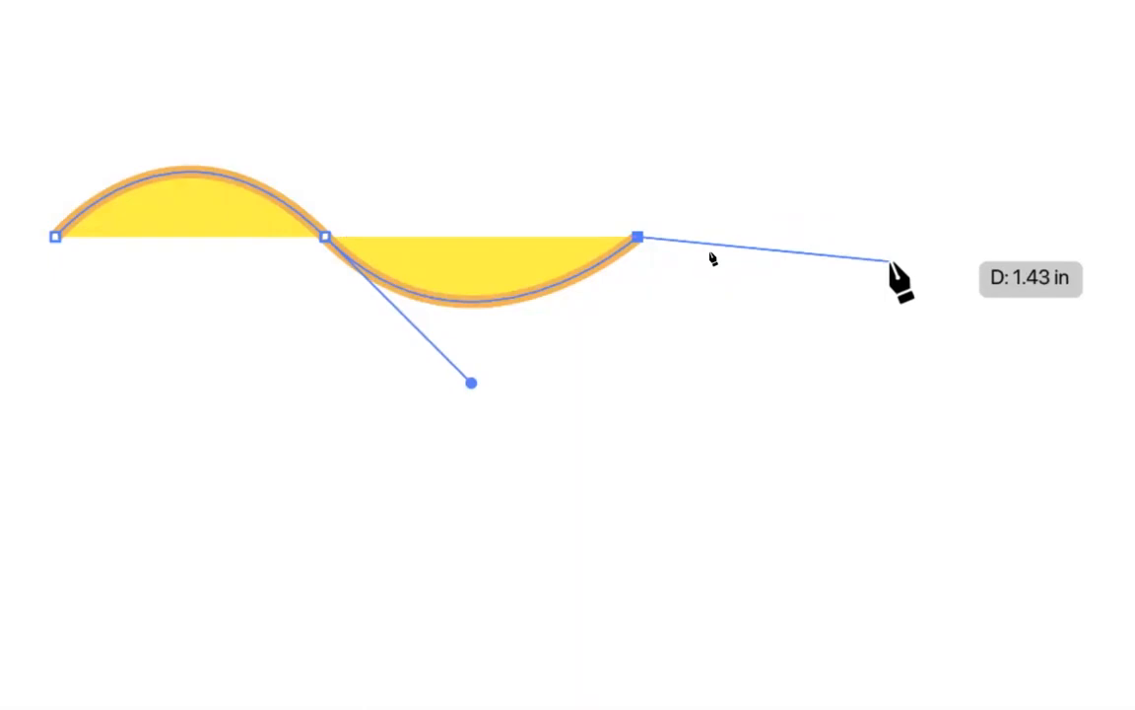
drag(904, 236, 1028, 369)
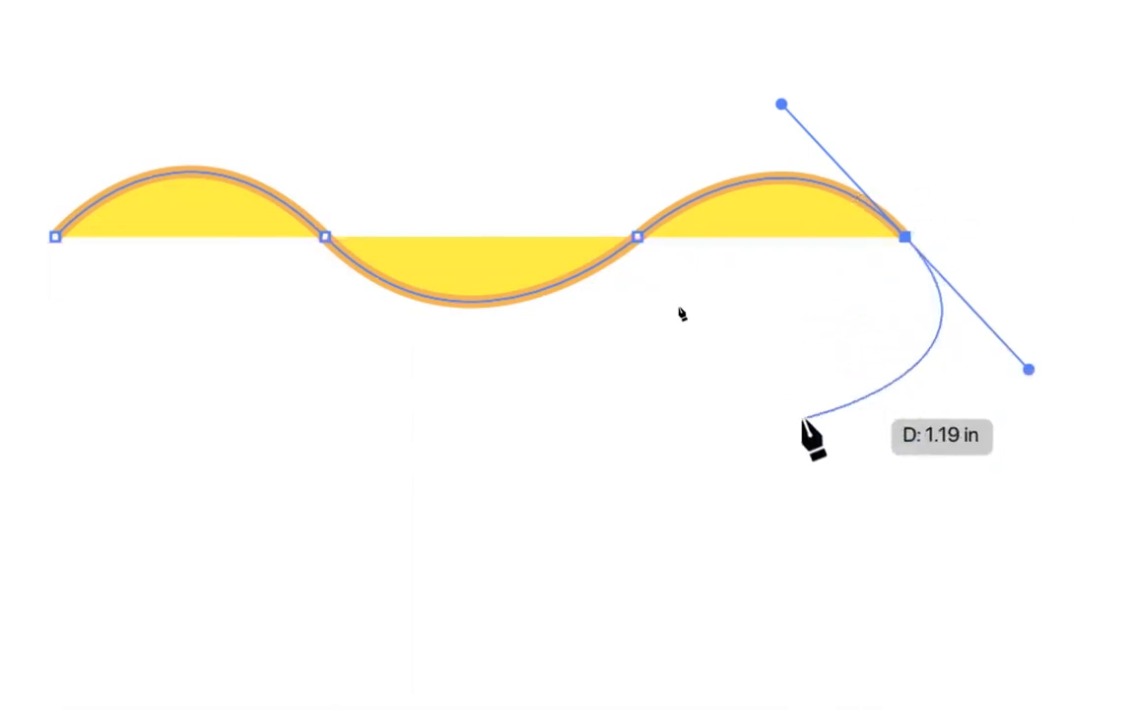
- Replace a trial curve at the wave's right end with a straight diagonal segment down-left, followed by a left-bulging curved segment
mouse_move(741, 390)
mouse_down()
mouse_move(814, 282)
mouse_move(927, 392)
mouse_move(719, 391)
mouse_up()
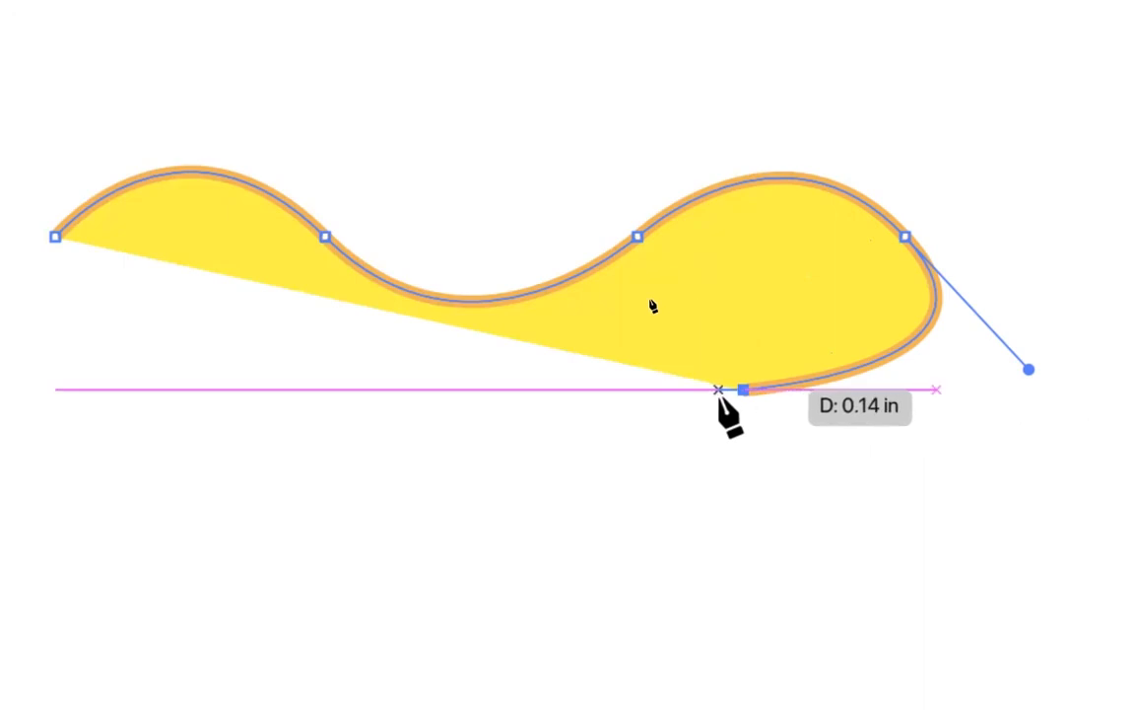
key(ctrl+z)
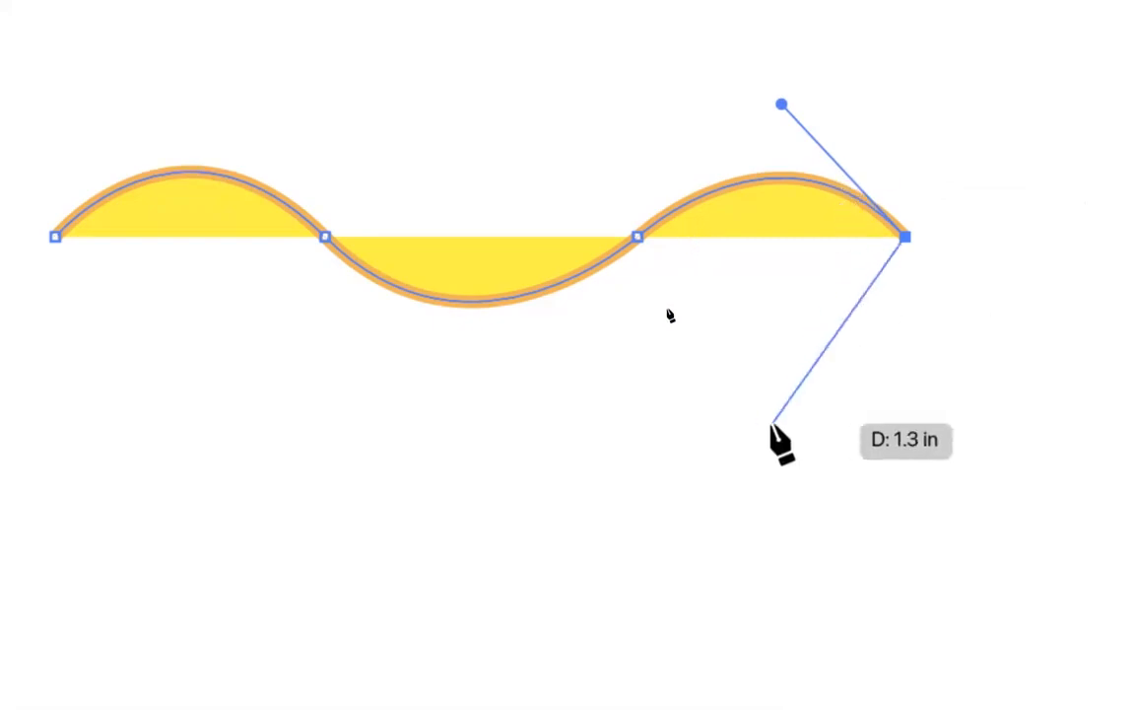
click(669, 389)
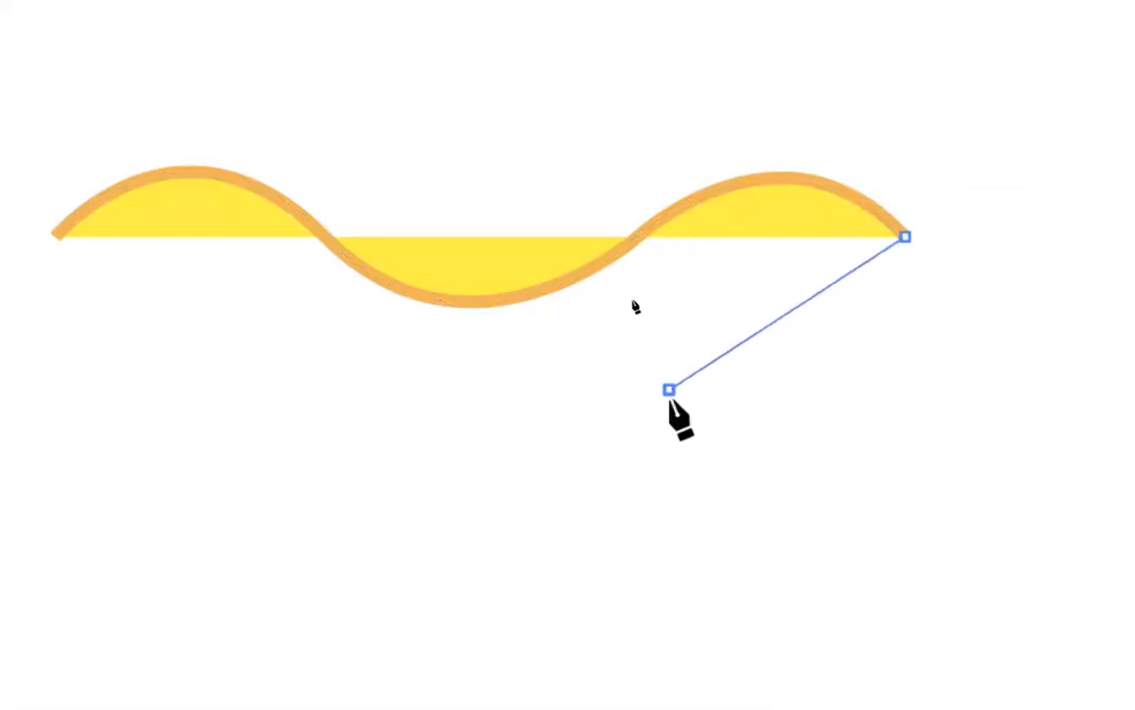
drag(653, 561, 817, 656)
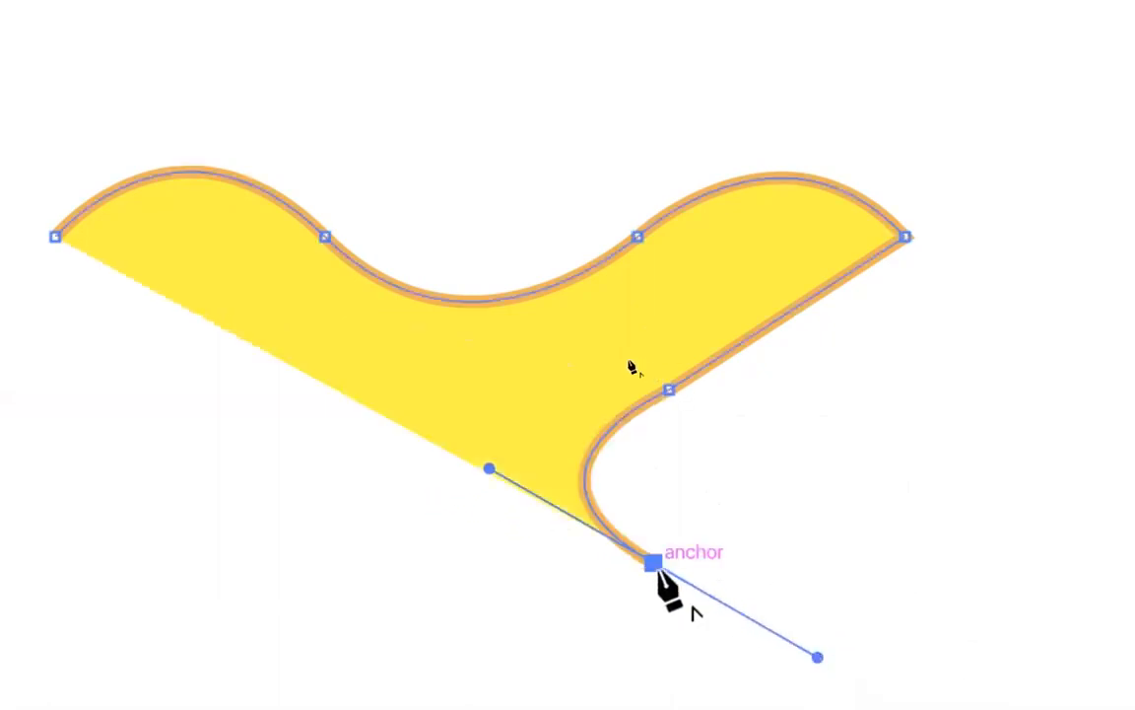
- Retract the endpoint's leading handle, add a horizontal straight segment to the right, and add a rounded curve ending in a corner anchor
click(654, 564)
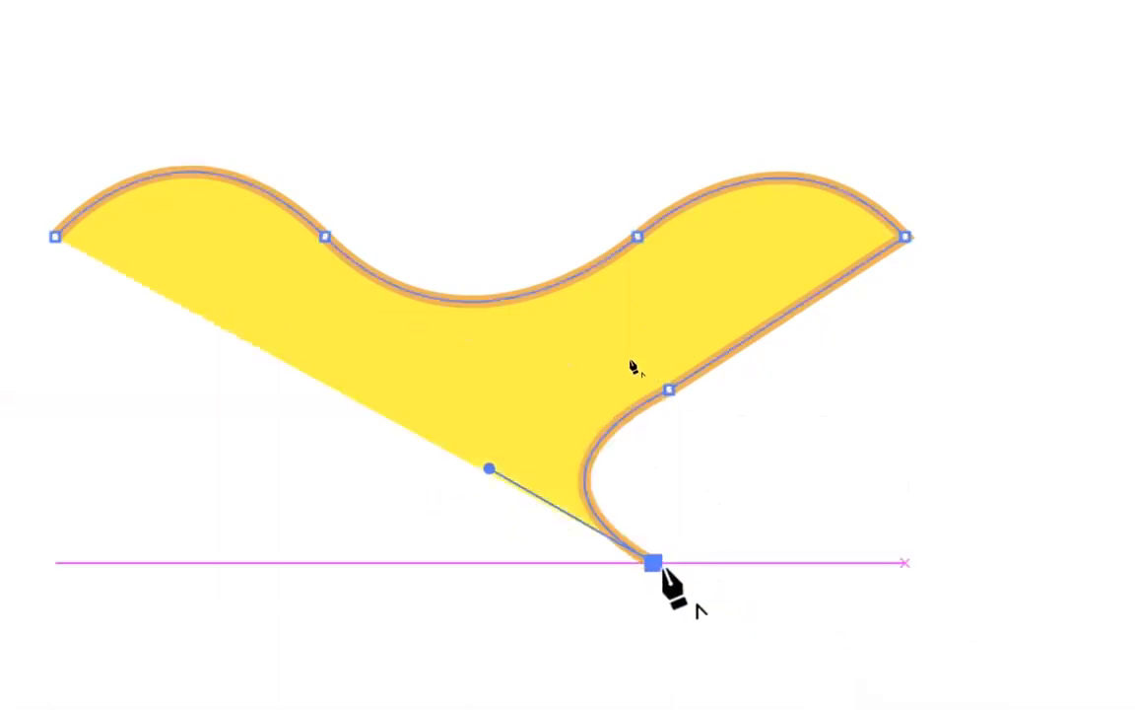
click(936, 563)
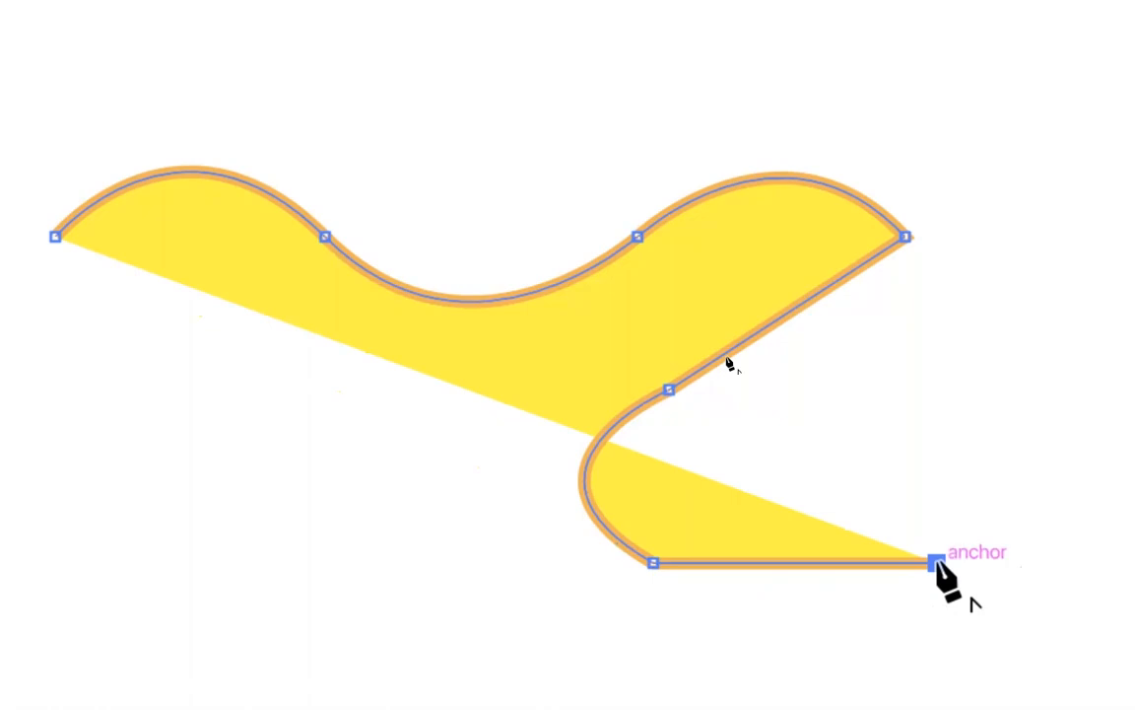
drag(937, 636, 746, 627)
click(937, 637)
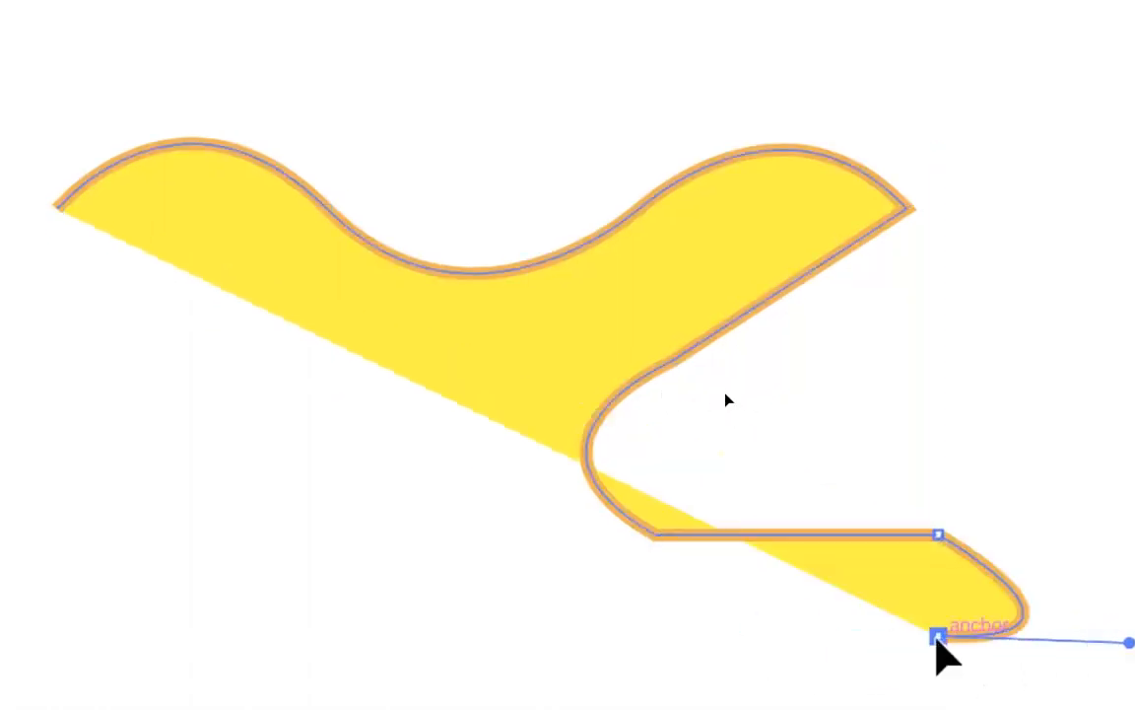
- Add straight zigzag segments leftward along the lower side and close the path at the wave's starting anchor
drag(879, 574, 757, 678)
drag(742, 678, 640, 632)
drag(624, 599, 519, 625)
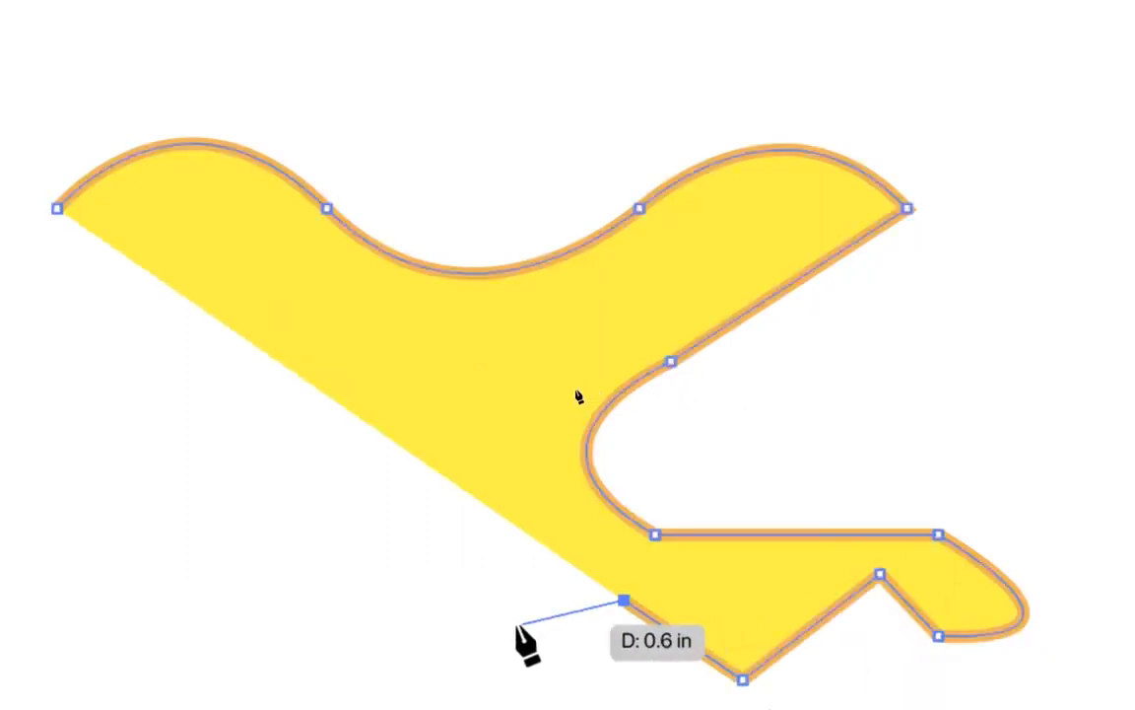
click(493, 633)
click(367, 479)
click(195, 495)
click(293, 360)
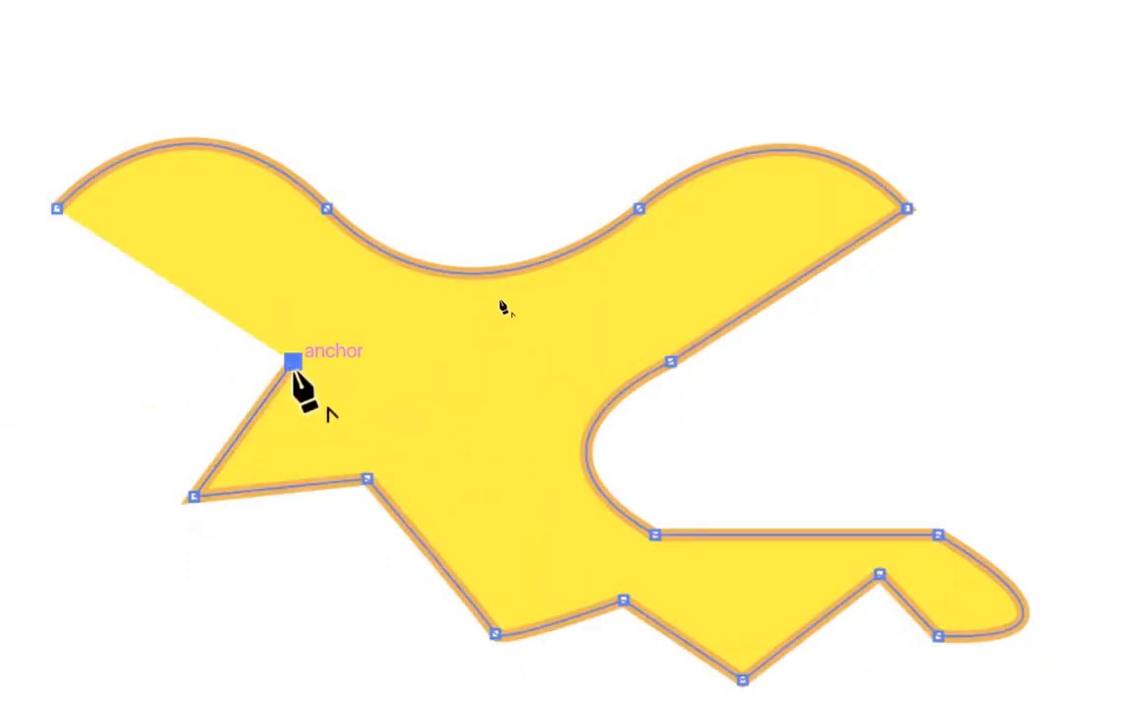
click(106, 361)
click(132, 241)
click(57, 208)
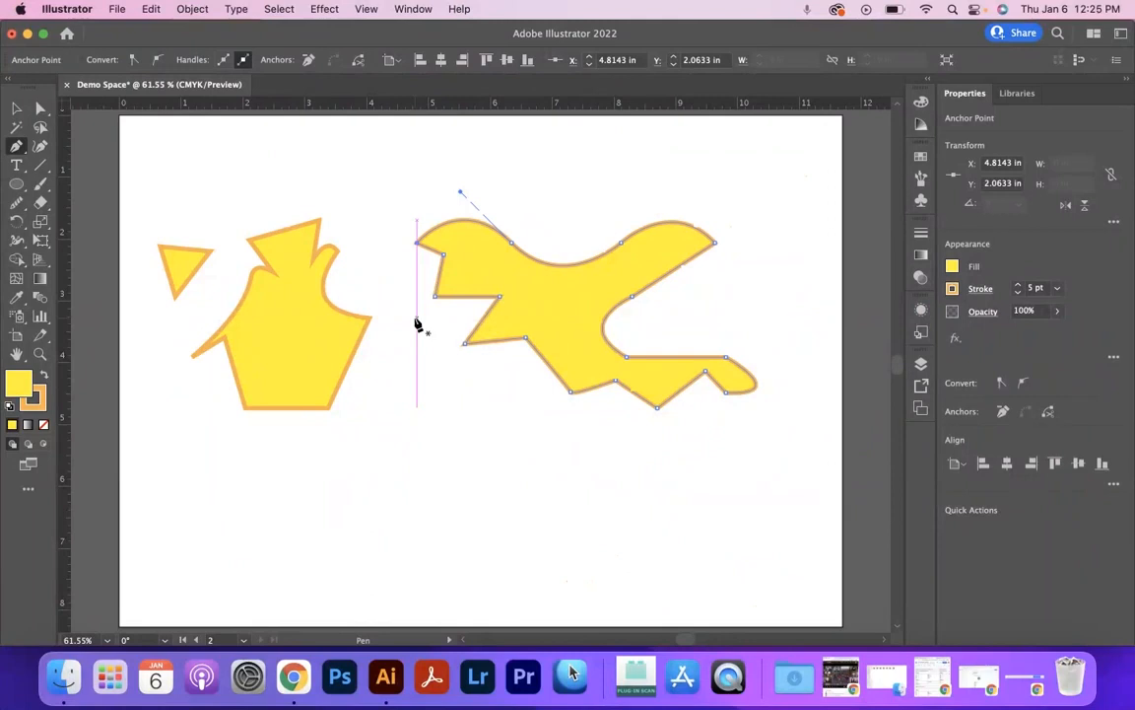
- Select all the practice shapes on the artboard and delete them
click(17, 115)
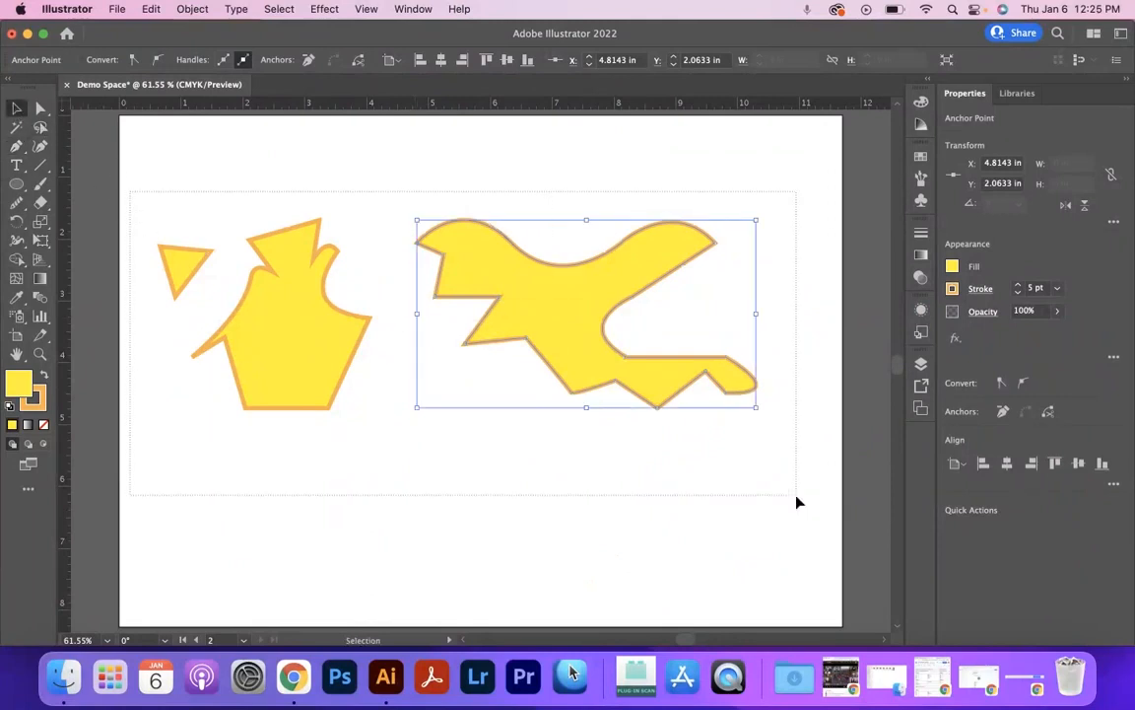
key(super+a)
key(Delete)
- Place the Atlantic bottlenose dolphin JPG from the desktop into the document as a linked image
drag(974, 248, 992, 255)
drag(1086, 248, 458, 357)
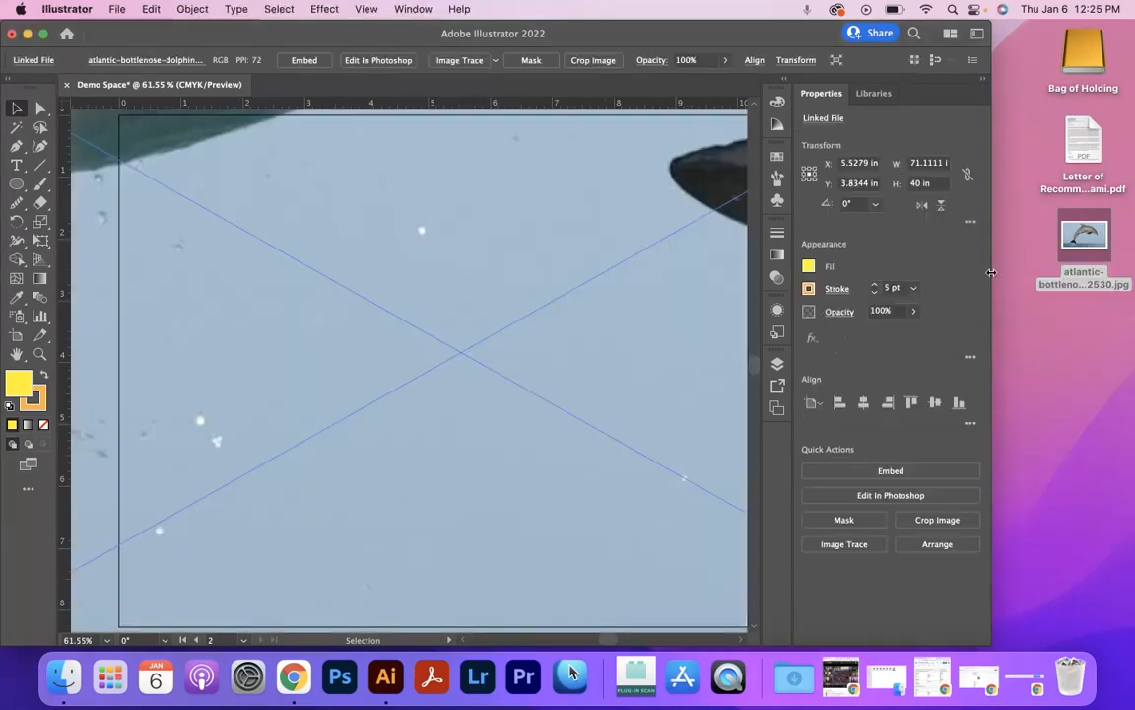
drag(1131, 277, 1132, 279)
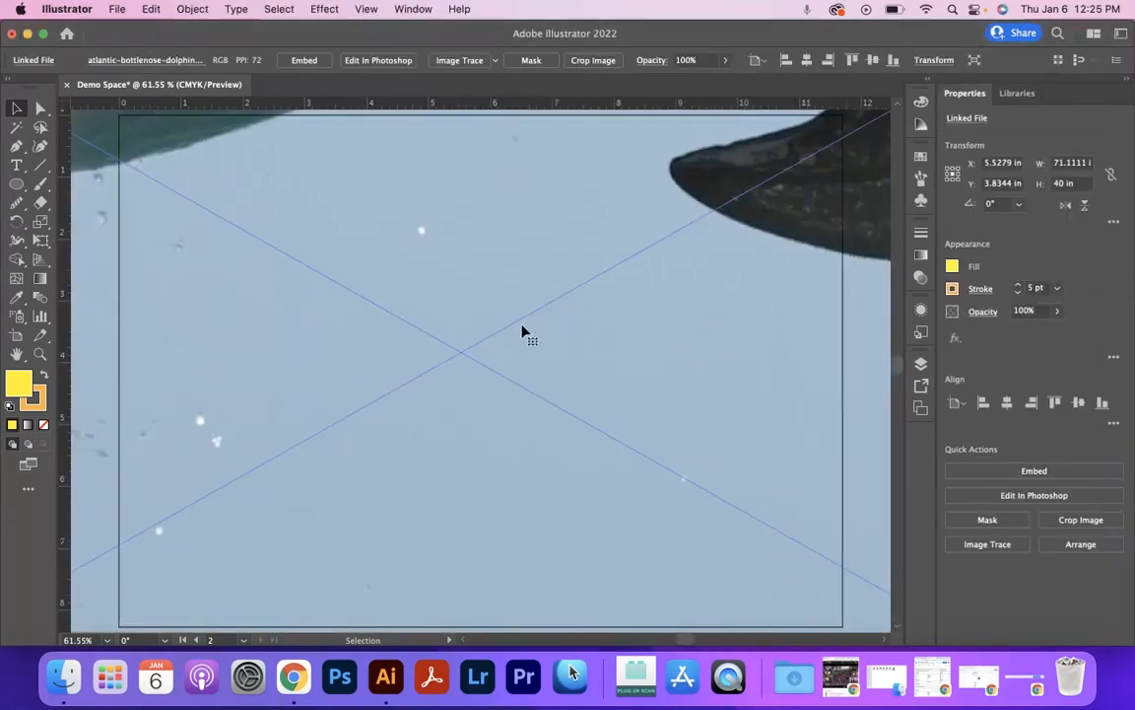
- Scale the dolphin image down to about 8.34 by 4.69 in and position it near the artboard's centre
drag(592, 315, 258, 568)
drag(727, 425, 325, 433)
drag(170, 489, 656, 221)
drag(761, 183, 343, 439)
drag(268, 489, 641, 434)
drag(459, 492, 479, 448)
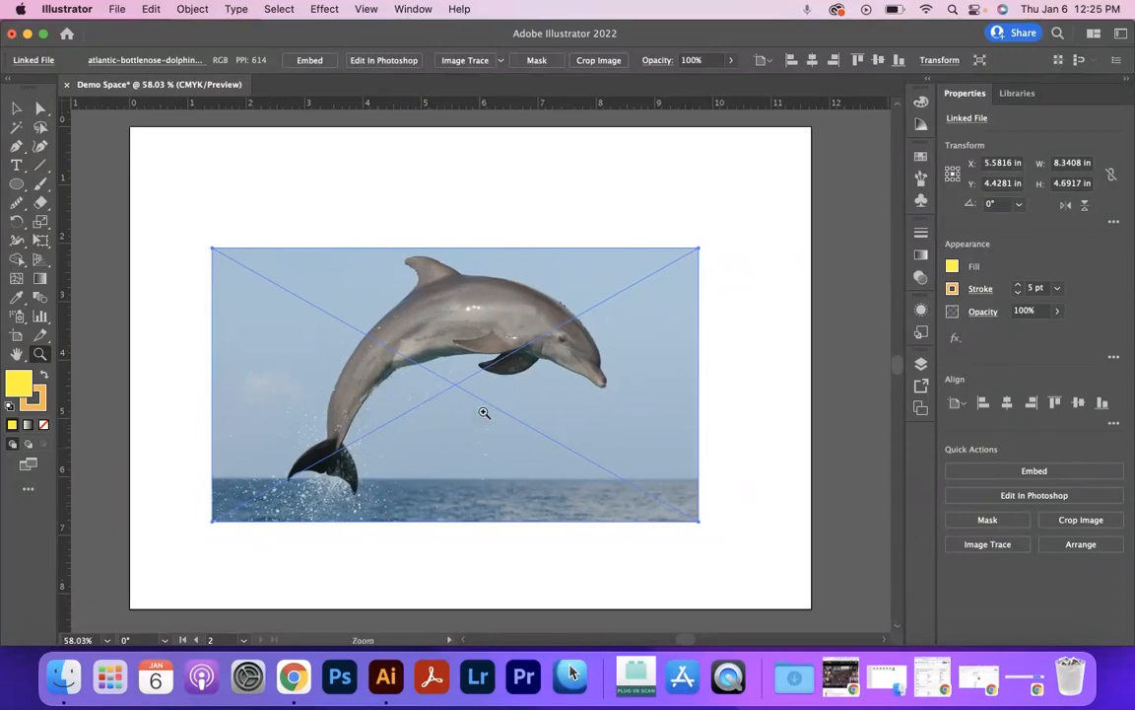
drag(406, 422, 418, 389)
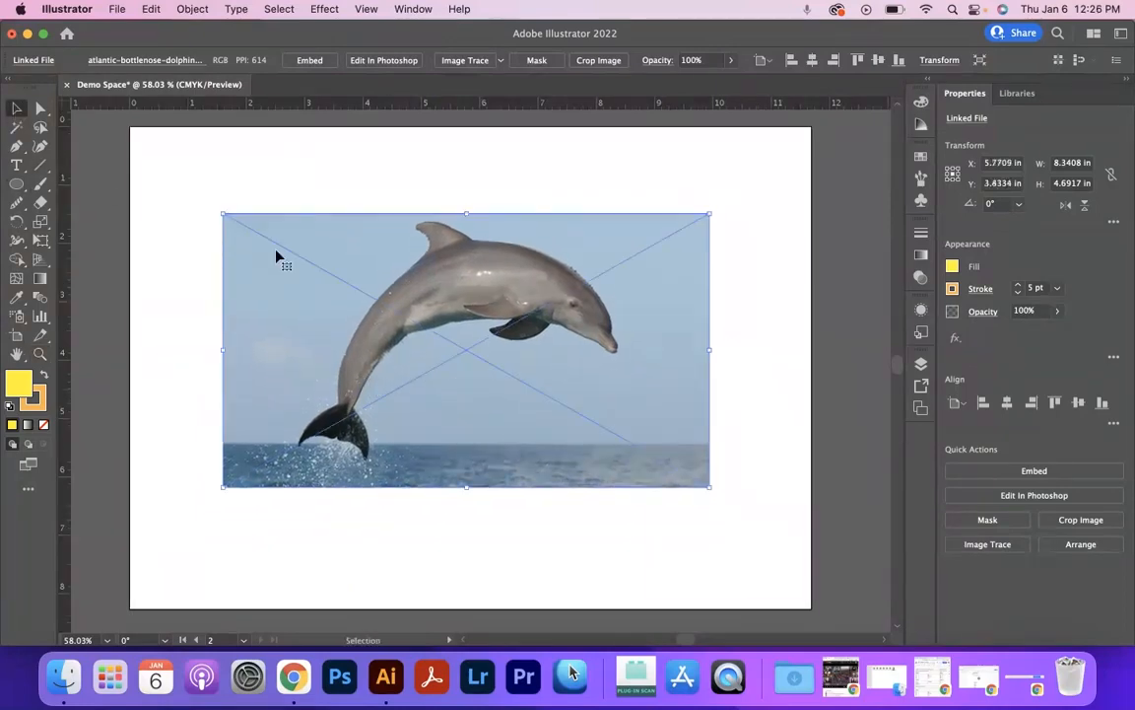
- Trace the dolphin's upper outline with the Pen tool, curving from the top of the beak over the head to the dorsal fin's base
key(p)
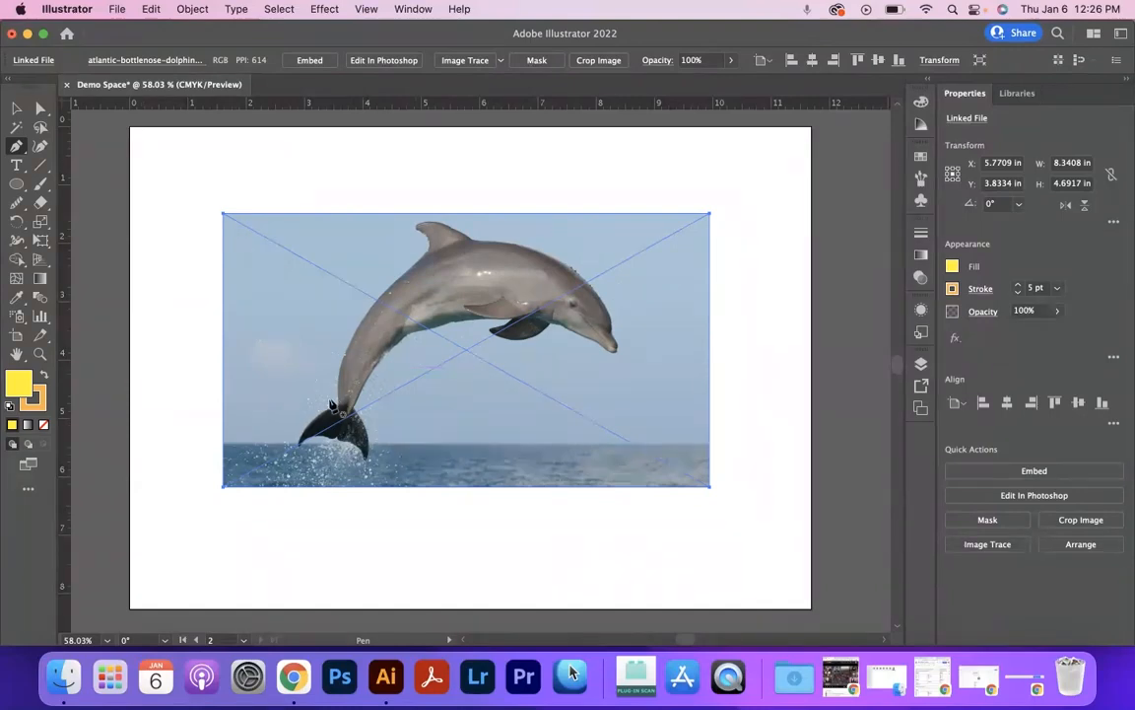
drag(394, 290, 532, 307)
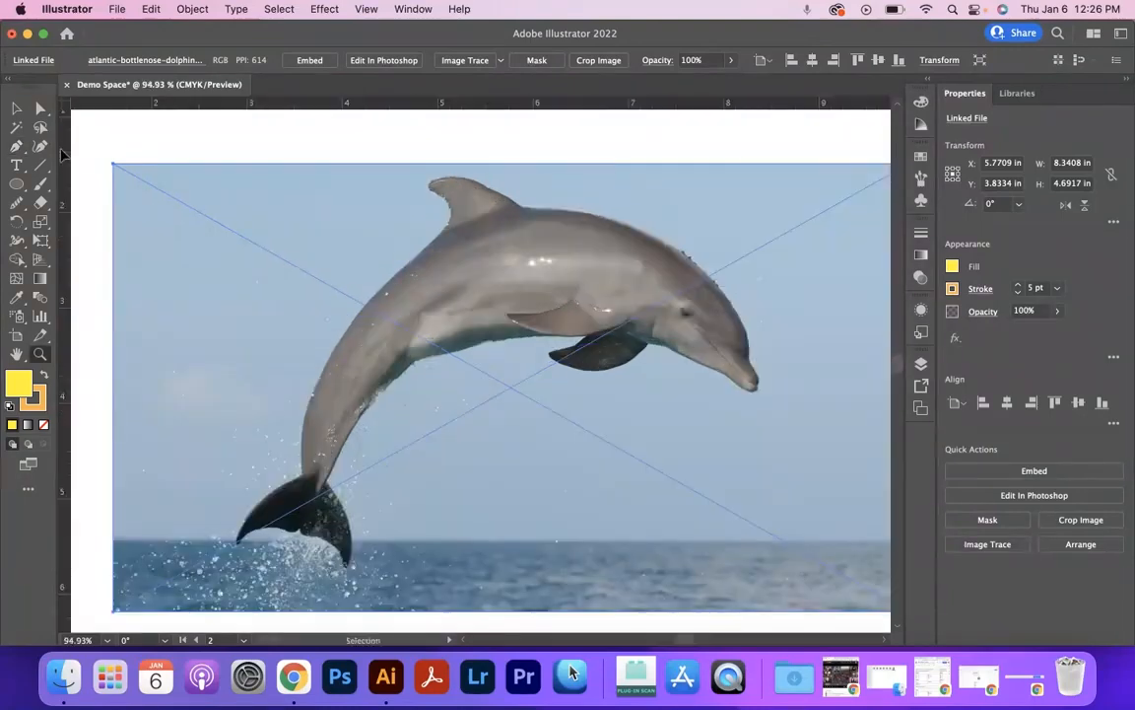
drag(535, 283, 513, 375)
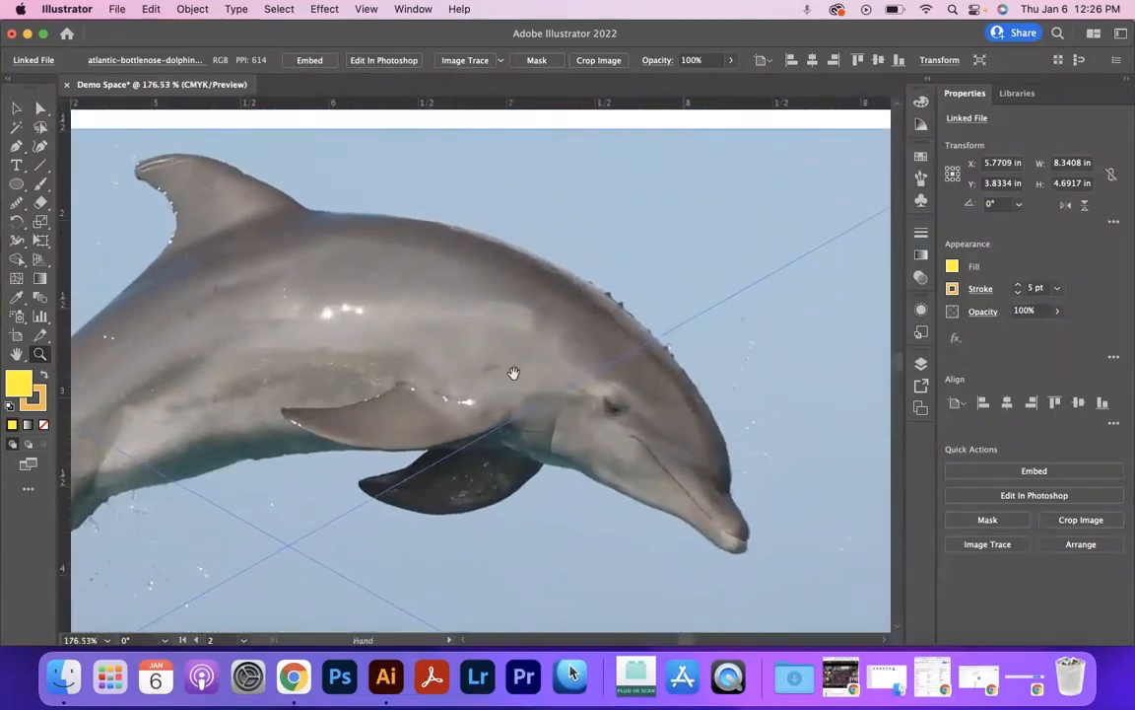
key(p)
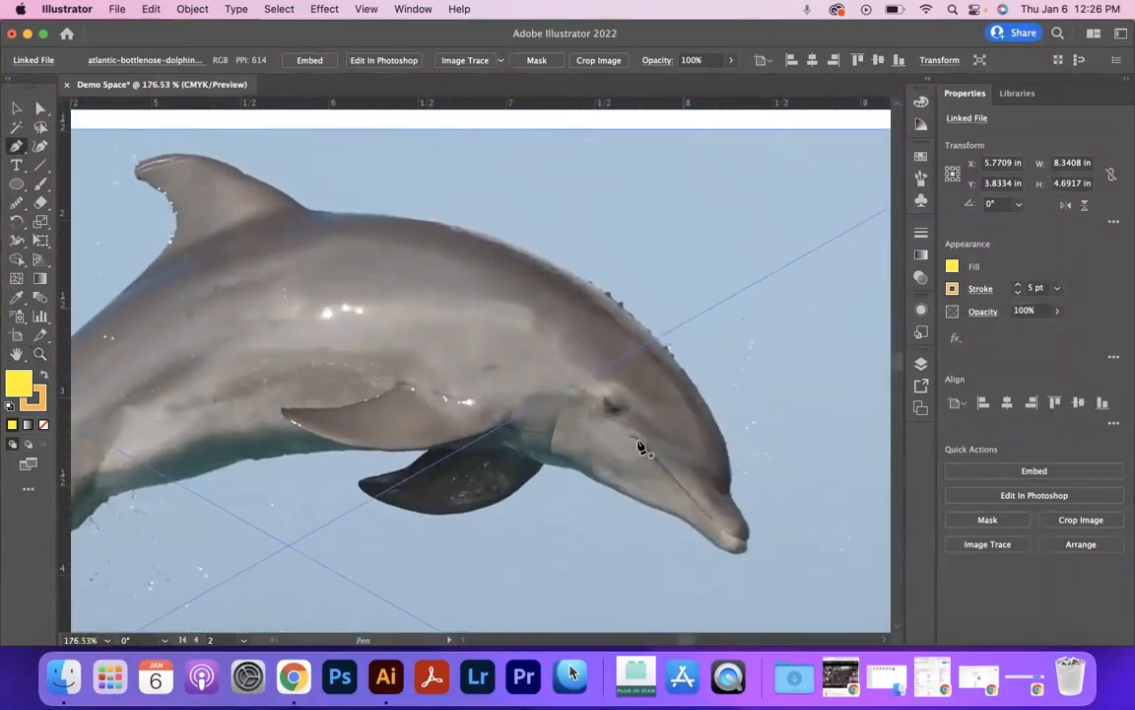
click(730, 501)
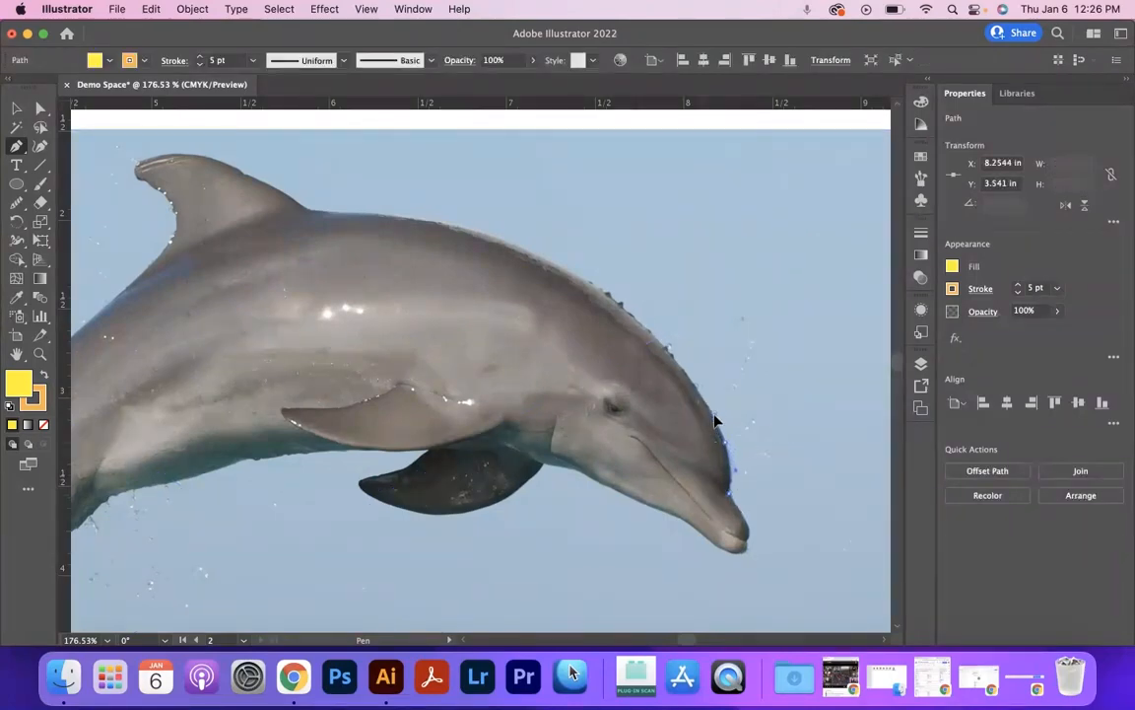
click(714, 419)
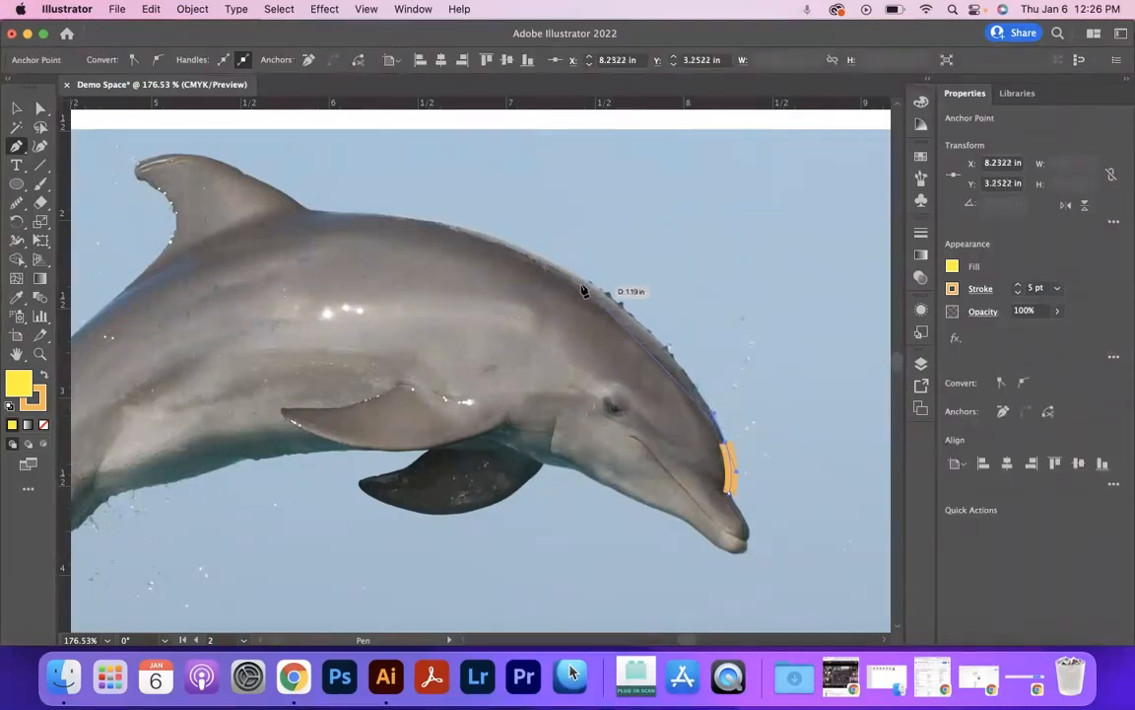
drag(587, 282, 500, 234)
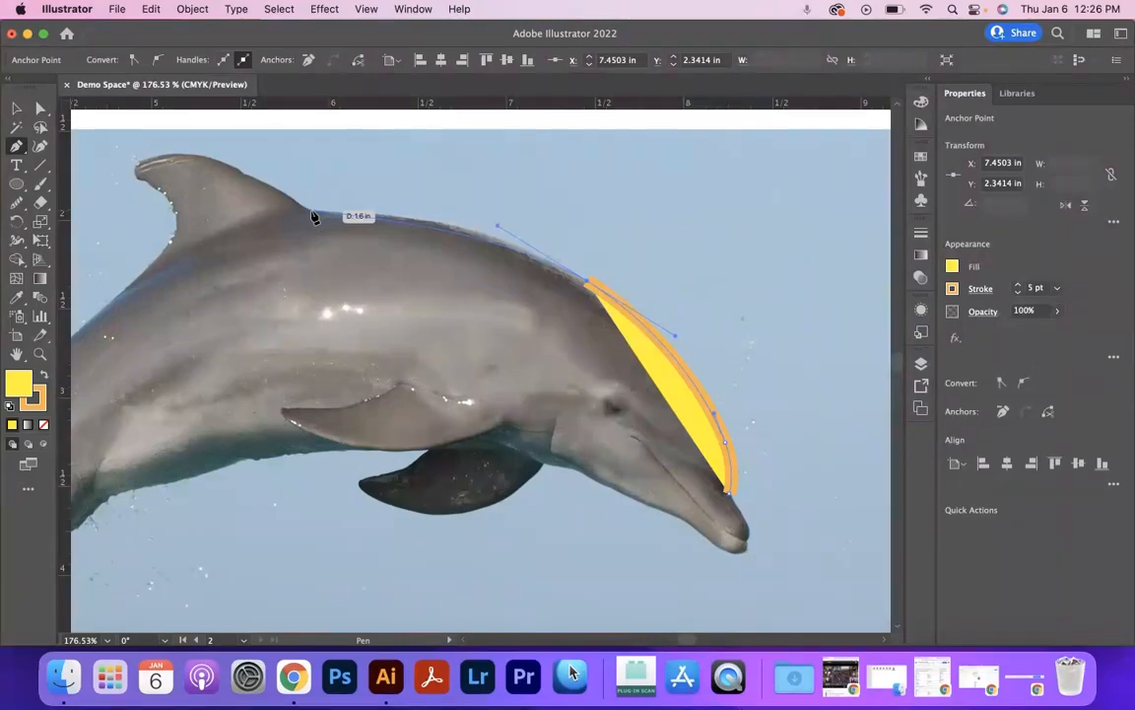
drag(317, 216, 303, 215)
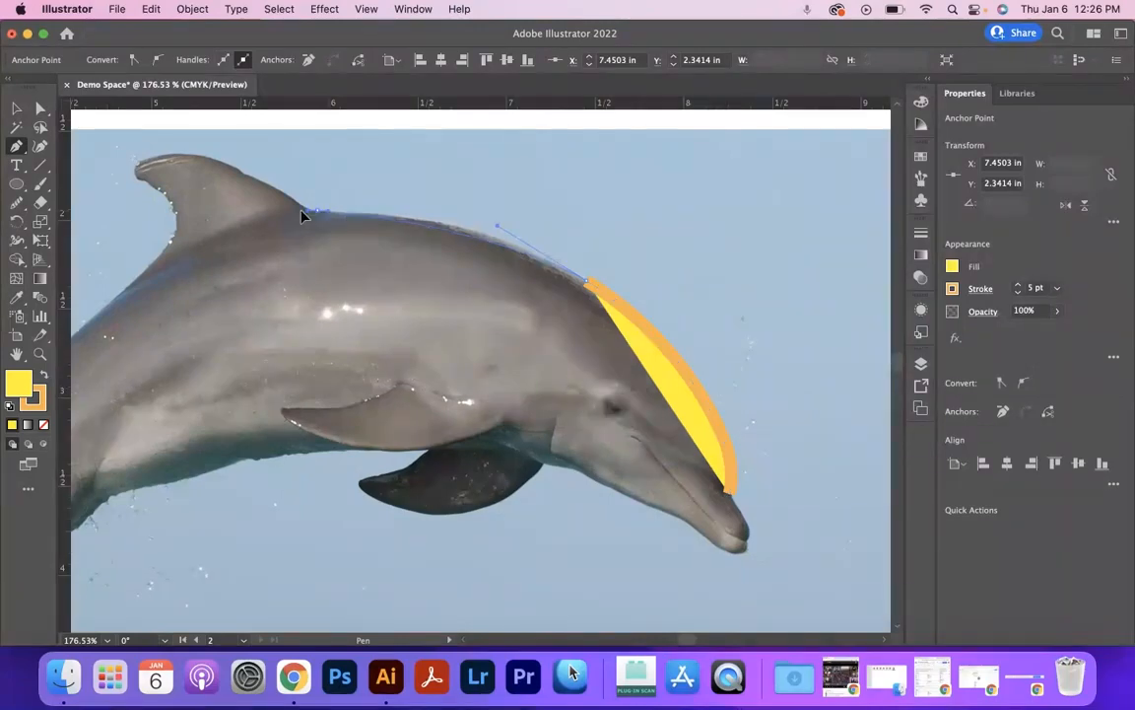
drag(229, 208, 224, 211)
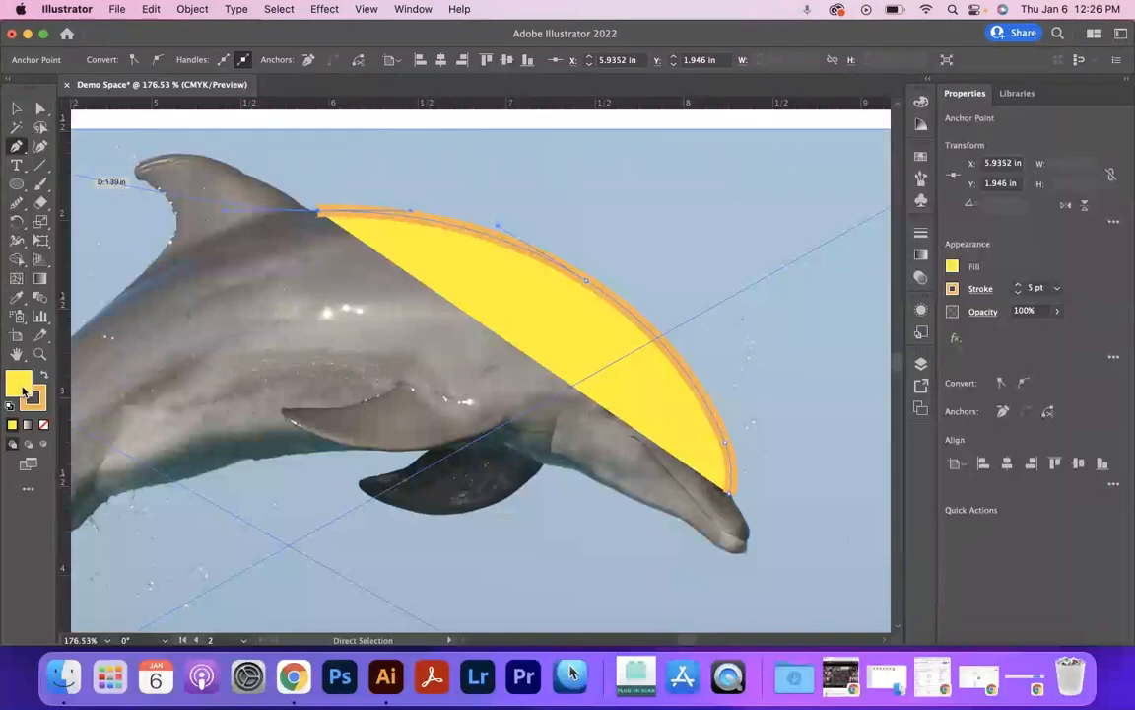
- Select the traced path and set its fill to None
click(17, 108)
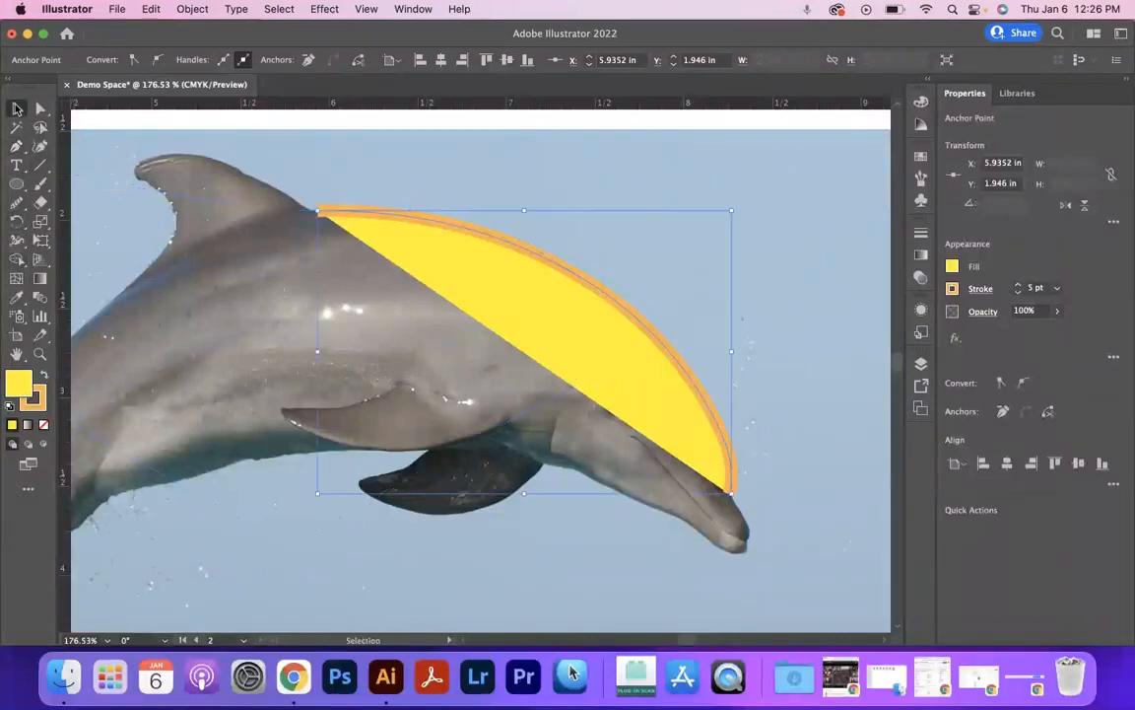
click(565, 310)
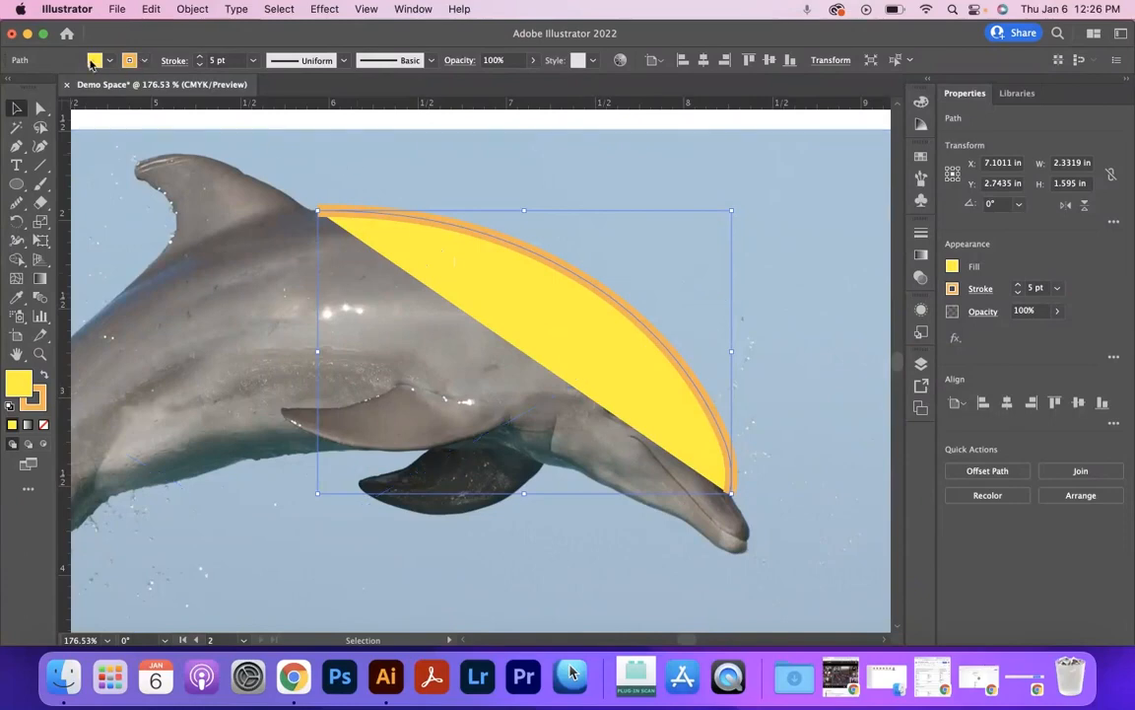
click(110, 61)
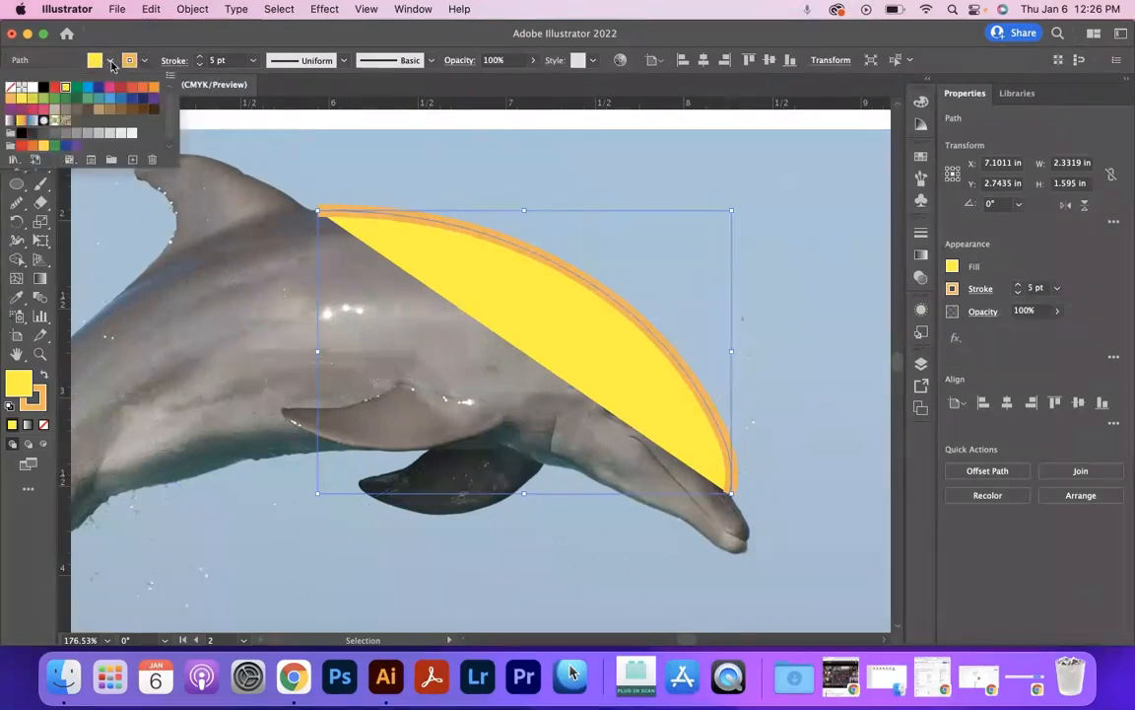
click(10, 89)
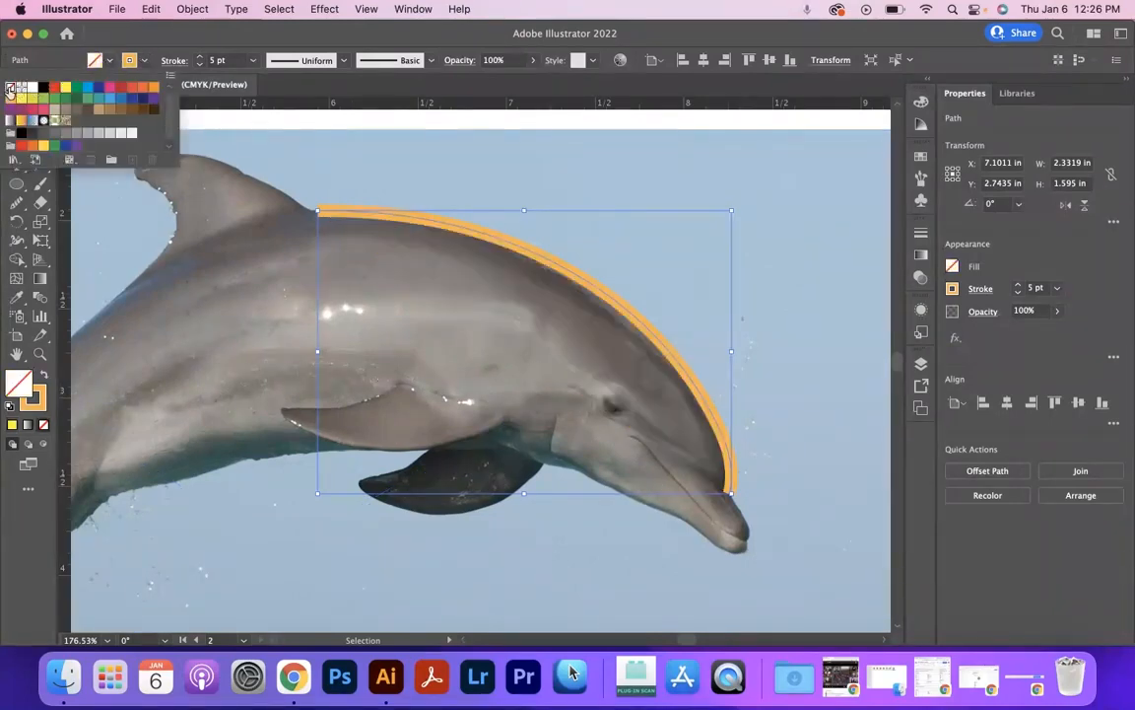
- Reduce the traced path's stroke weight to 1 pt
click(152, 67)
click(152, 67)
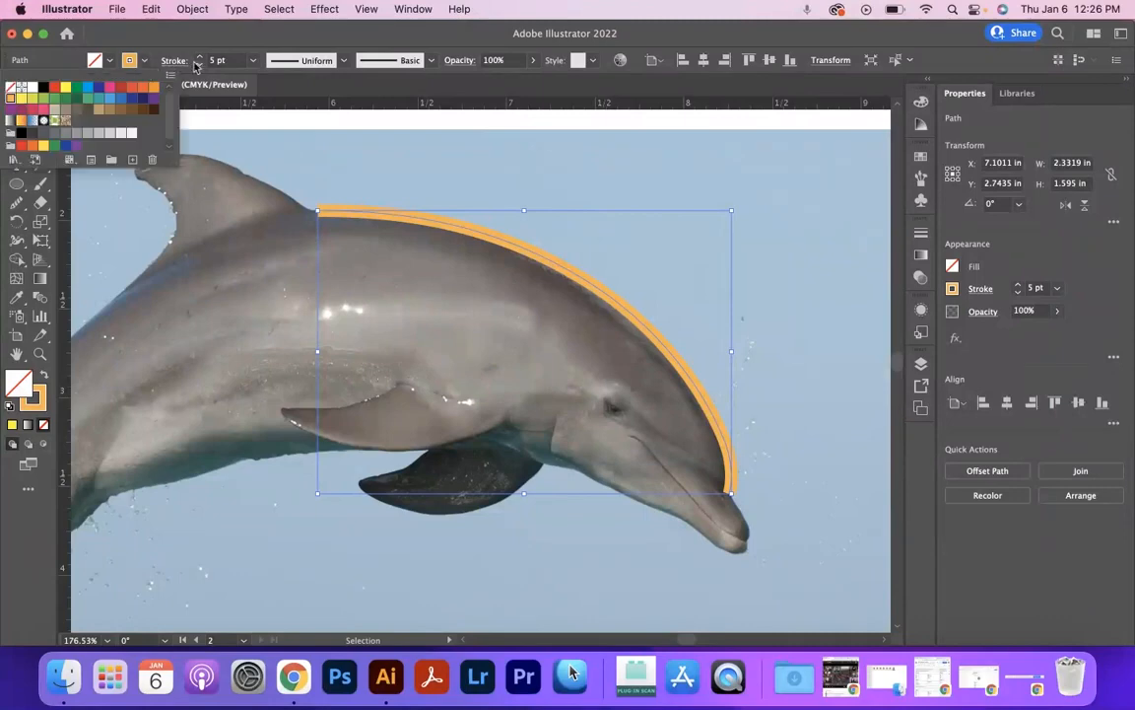
click(198, 65)
click(198, 65)
click(198, 66)
click(198, 65)
click(198, 65)
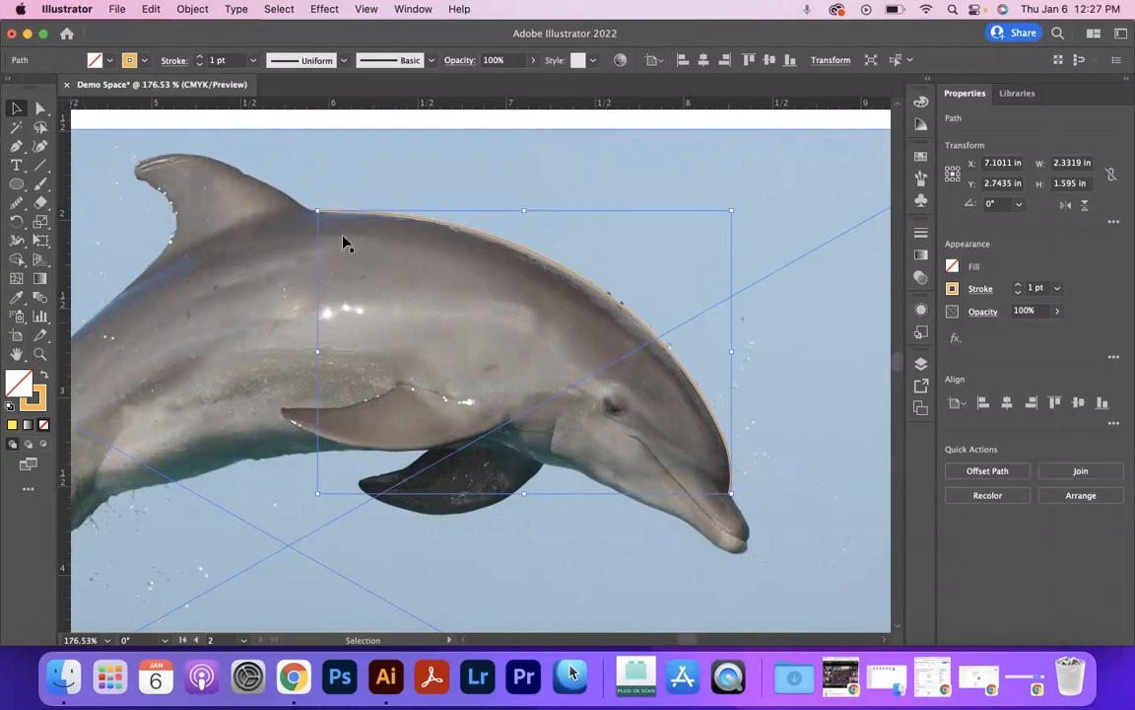
- Continue the traced path from the dorsal fin's base with the Pen tool, following the fin's front edge up to its tip
click(15, 146)
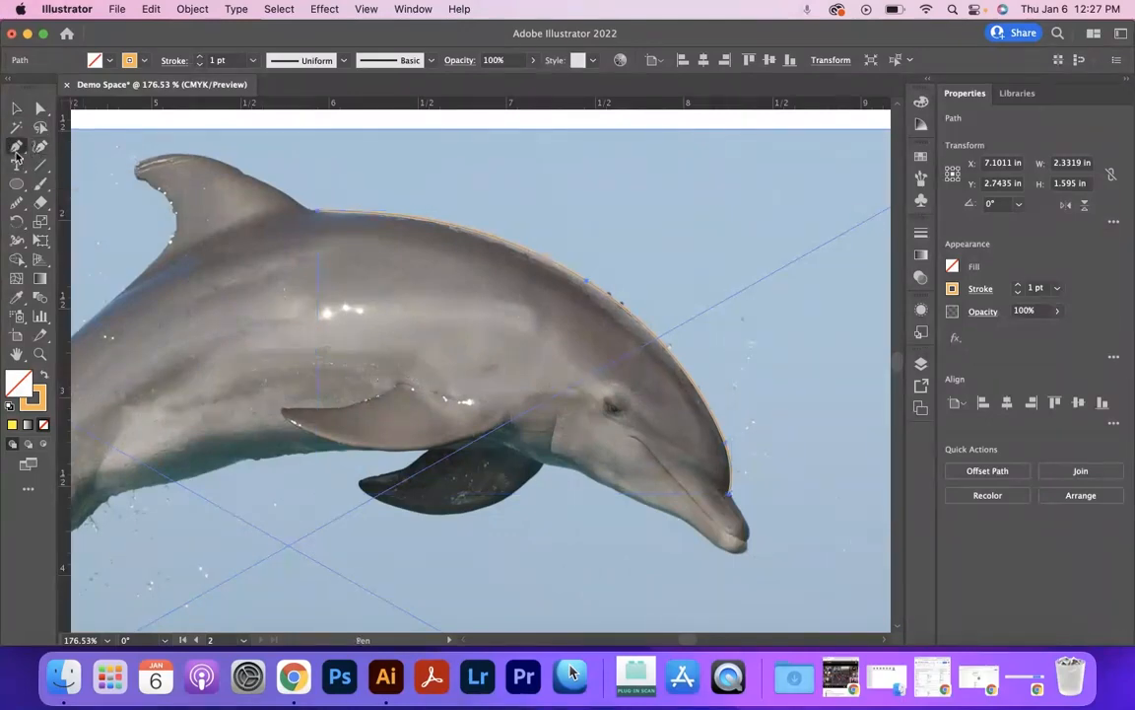
click(317, 213)
key(z)
drag(259, 214, 408, 249)
drag(185, 212, 350, 365)
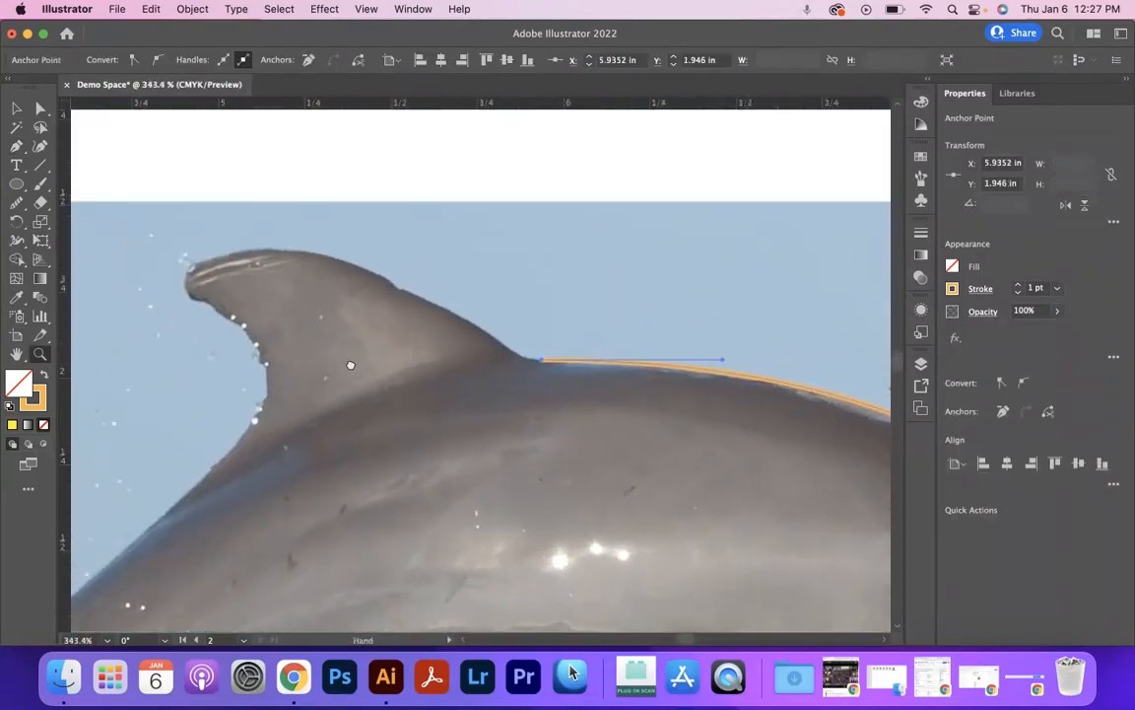
key(p)
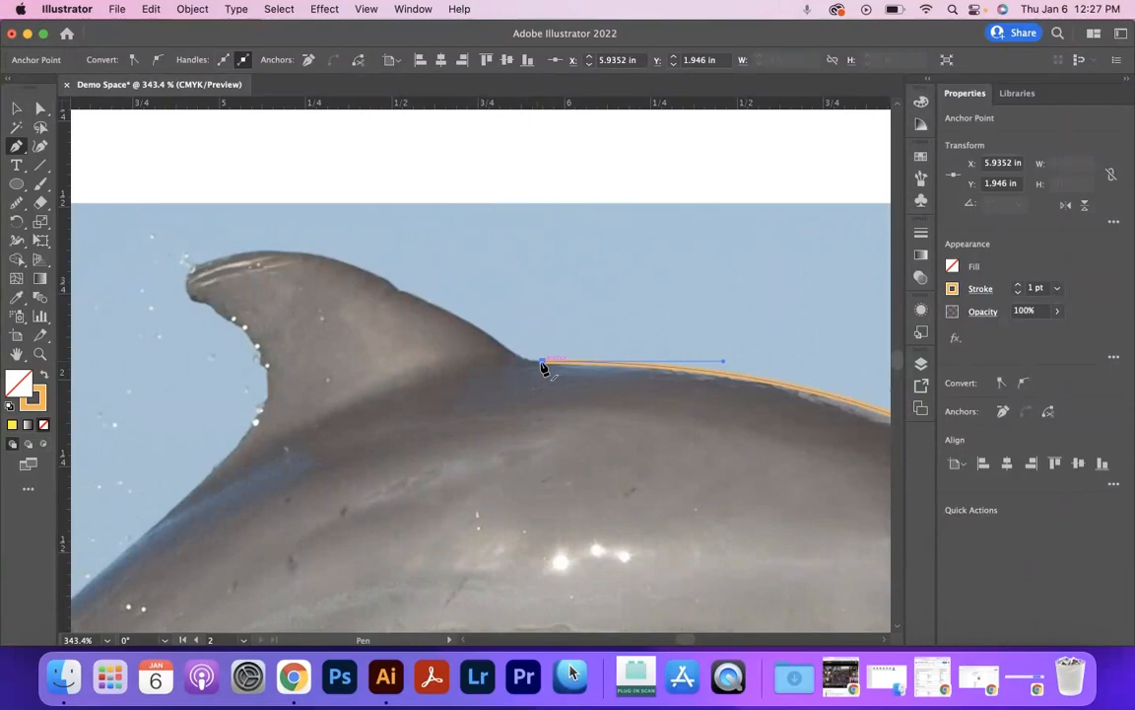
drag(519, 357, 502, 352)
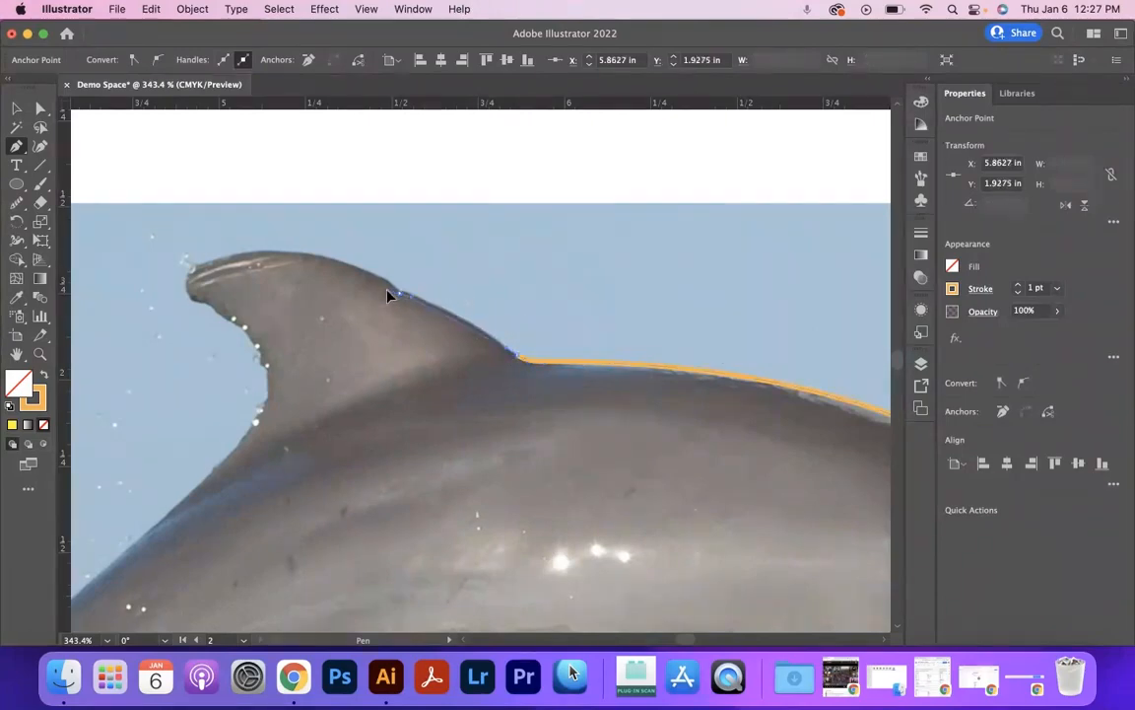
mouse_move(399, 292)
mouse_down()
mouse_move(408, 299)
mouse_move(392, 302)
mouse_up()
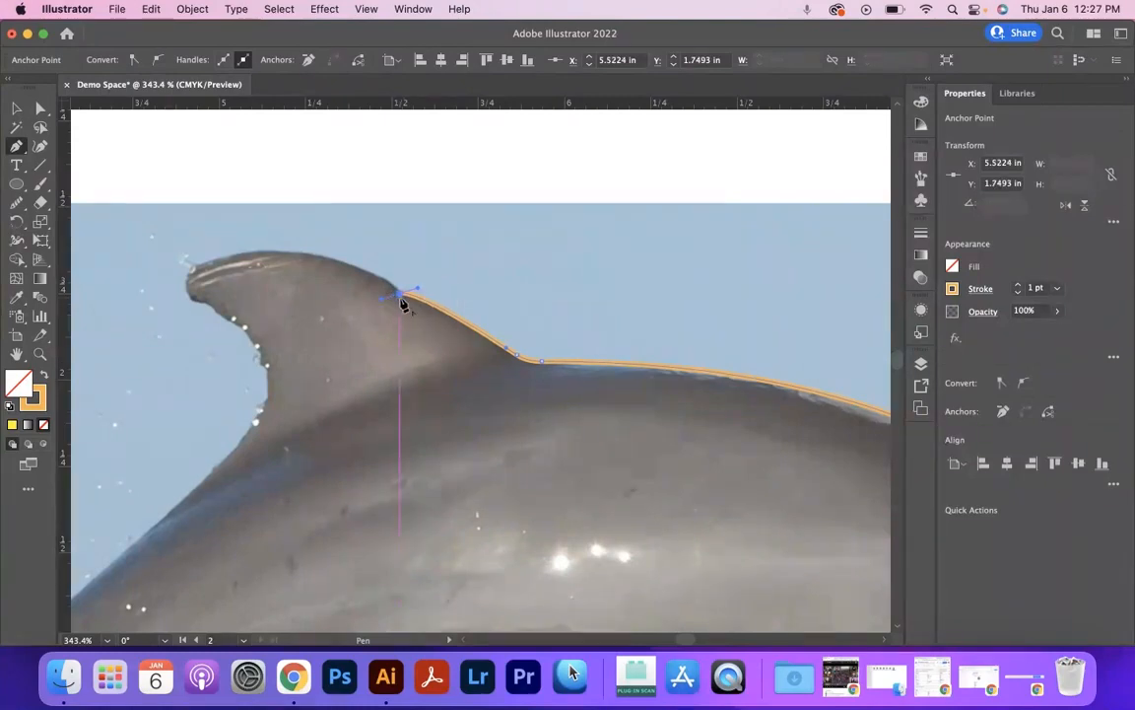
click(400, 296)
click(369, 279)
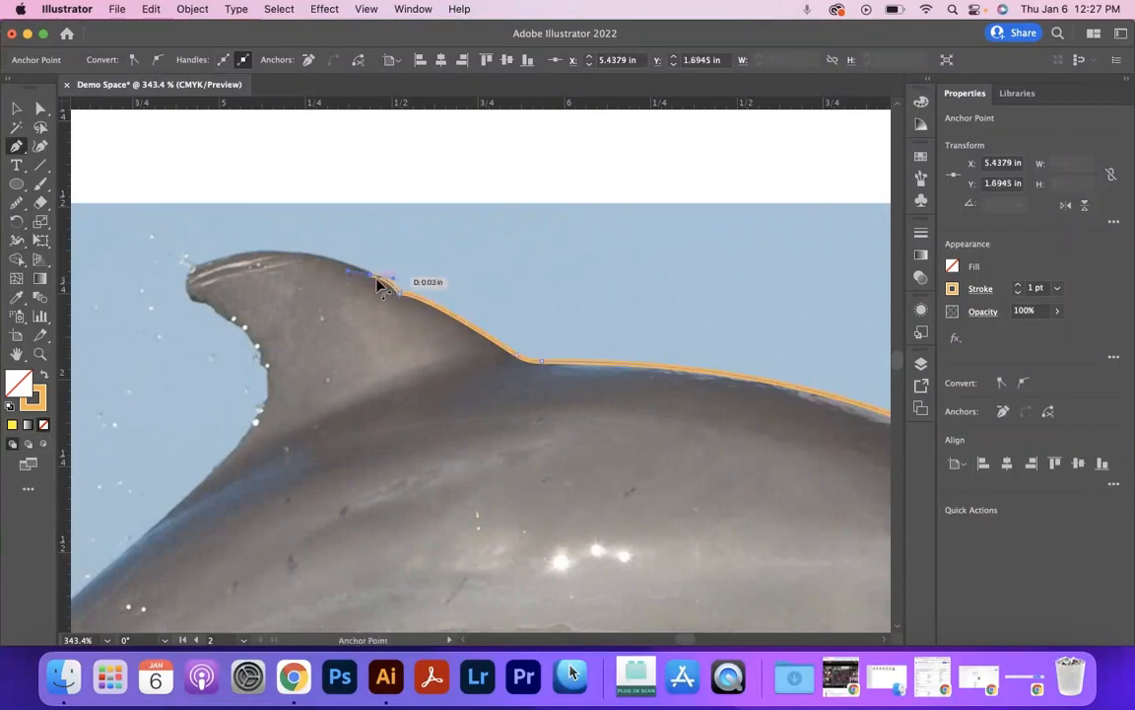
drag(203, 267, 121, 297)
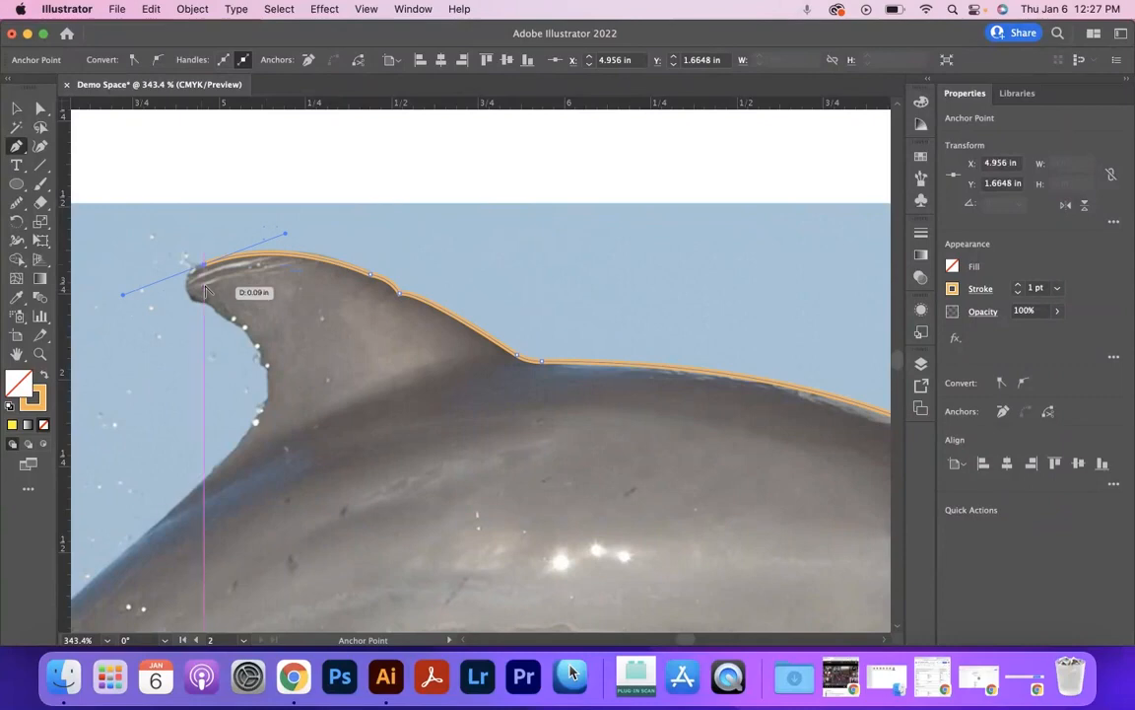
- Trace around the dorsal fin's tip and along its concave rear edge, retracting handles where the outline turns sharply
click(203, 266)
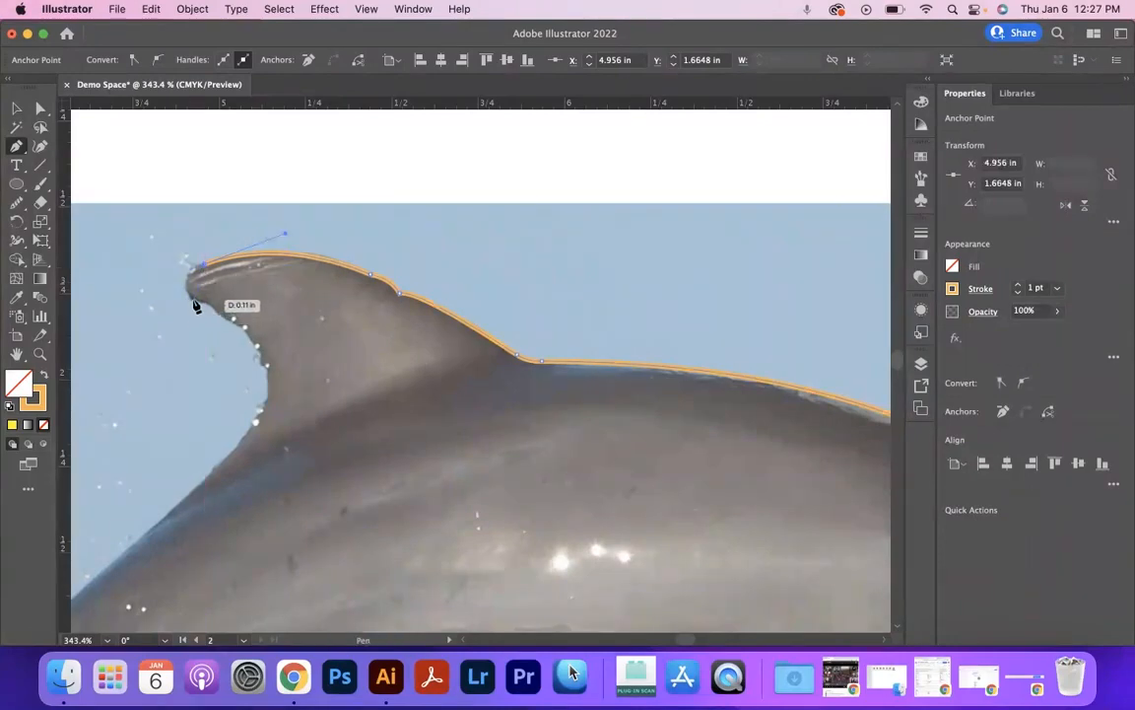
click(189, 297)
drag(201, 304, 210, 325)
click(192, 300)
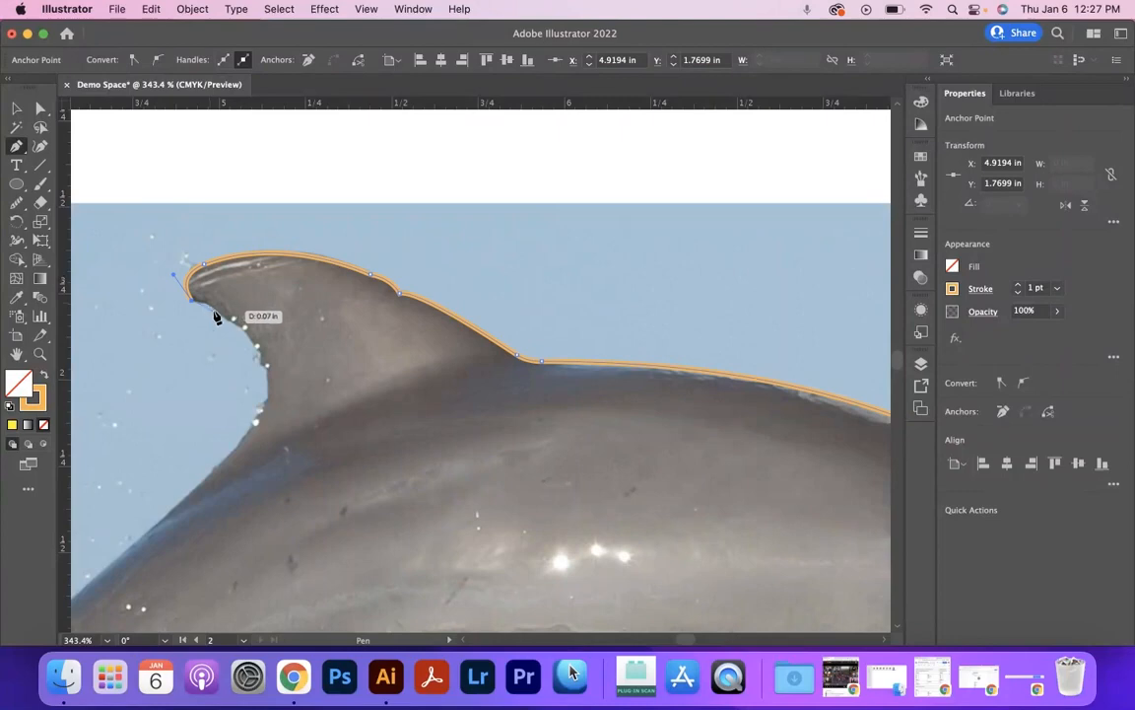
drag(217, 324, 217, 324)
click(213, 310)
click(230, 321)
drag(268, 373, 248, 440)
click(269, 373)
- Extend the path in long smooth curves from behind the dorsal fin down the dolphin's back to the tail stock
drag(155, 526, 100, 575)
key(space)
drag(181, 547, 547, 237)
drag(310, 423, 251, 502)
drag(296, 512, 533, 247)
drag(361, 494, 342, 577)
- Trace the tail base and the left fluke's outer edge down to and around its pointed tip
drag(380, 552, 447, 134)
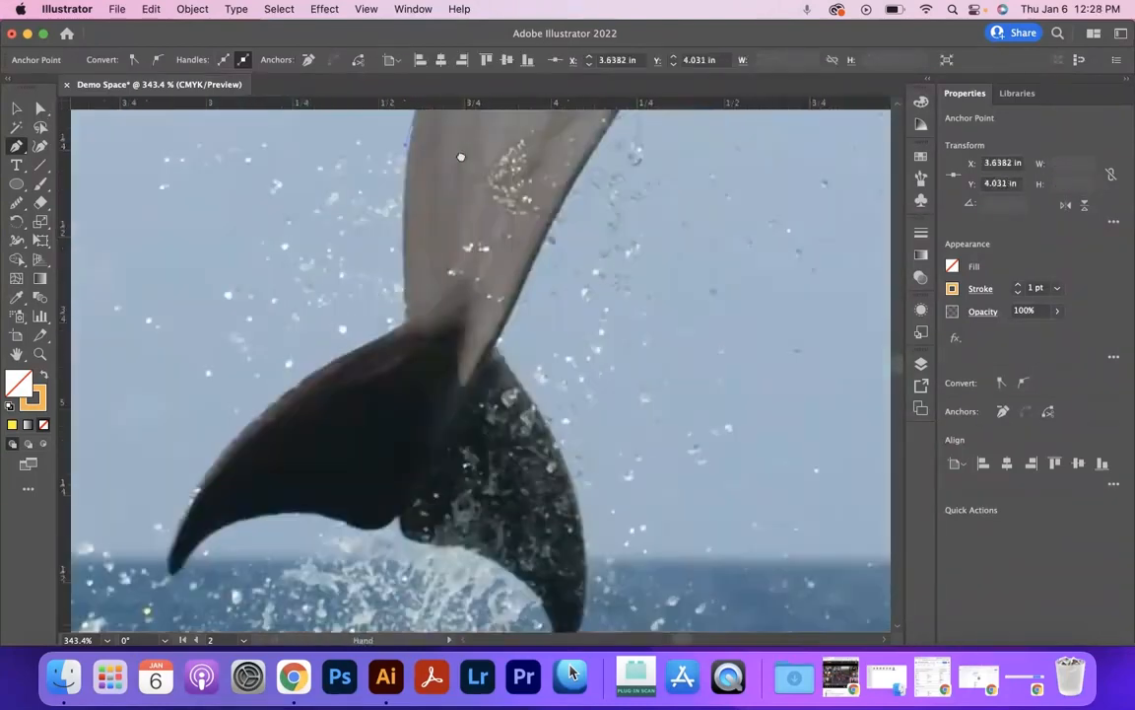
drag(405, 326, 413, 393)
click(405, 326)
drag(395, 347, 373, 363)
drag(177, 552, 242, 362)
drag(240, 362, 159, 538)
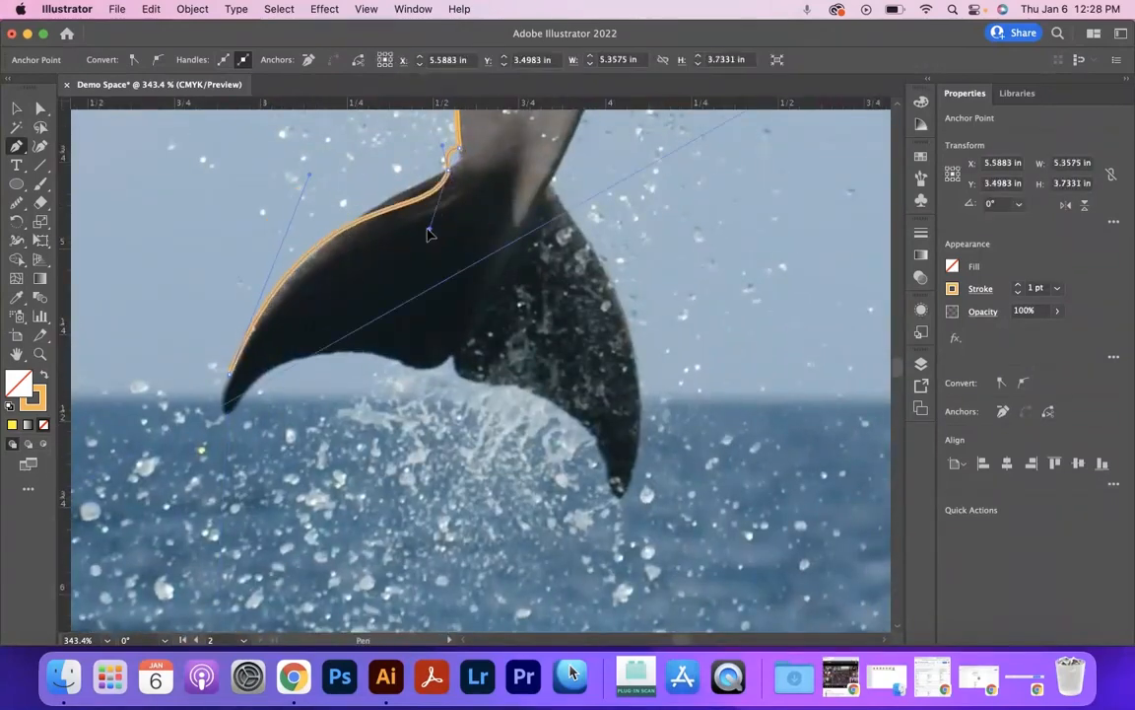
click(230, 373)
drag(247, 386, 286, 316)
click(246, 386)
- Trace the underside of both tail flukes, through the centre notch, to the right fluke's tip
drag(397, 357, 479, 333)
click(397, 357)
click(450, 355)
drag(480, 381, 513, 378)
drag(554, 402, 577, 424)
drag(594, 437, 627, 511)
click(617, 493)
- Trace the right fluke's outer edge and continue the path up the underside of the tail stock
drag(628, 329, 602, 265)
drag(581, 197, 555, 406)
click(594, 453)
scroll(625, 405, up, 5)
scroll(625, 404, right, 10)
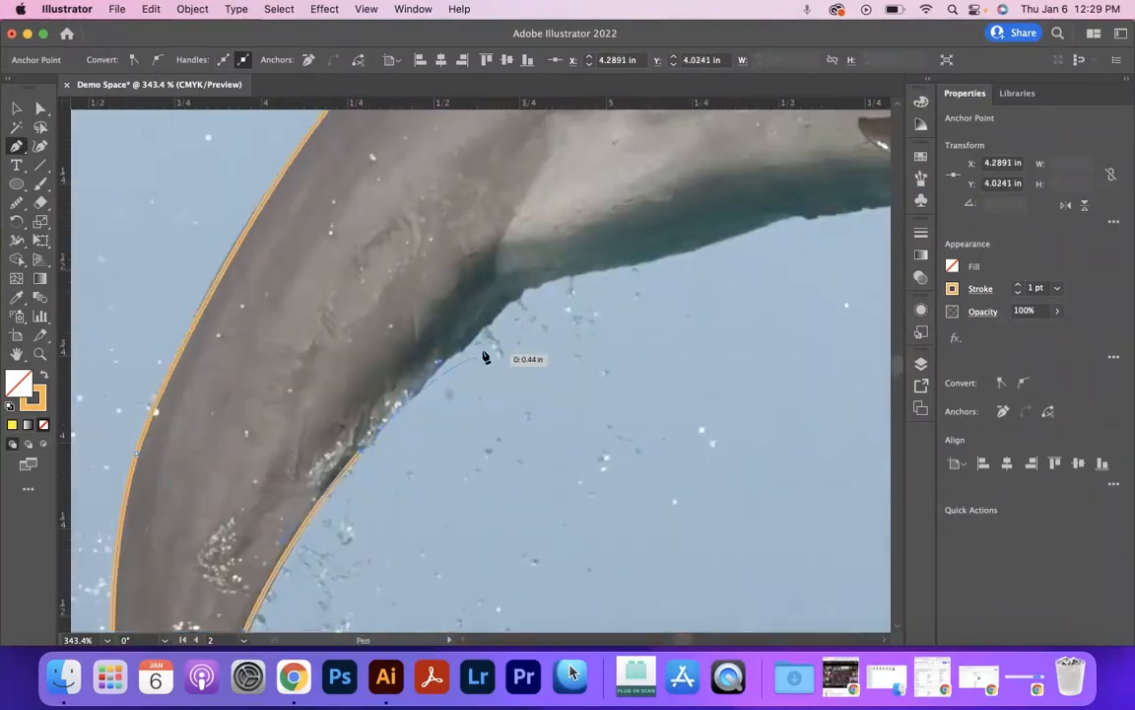
- Trace the dolphin's belly with curved segments up to where the dark pectoral flipper begins
click(315, 364)
drag(517, 311, 591, 284)
drag(561, 302, 656, 289)
click(783, 285)
drag(783, 285, 335, 337)
drag(447, 338, 505, 331)
click(446, 338)
- Trace around the dark pectoral flipper, from its upper edge past the tip and along its lower edge to the throat
click(417, 362)
drag(390, 377, 373, 383)
click(322, 394)
drag(321, 416, 336, 426)
mouse_move(533, 455)
mouse_down()
mouse_move(666, 433)
mouse_move(661, 374)
mouse_up()
mouse_move(672, 366)
mouse_down()
mouse_move(682, 339)
mouse_move(727, 371)
mouse_up()
click(673, 365)
- Trace the throat and lower jaw from the flipper towards the beak
click(756, 388)
drag(806, 457, 530, 412)
click(515, 361)
drag(548, 378, 553, 385)
drag(618, 408, 629, 409)
click(660, 426)
click(677, 435)
click(724, 474)
- Trace around the beak's tip and close the path at its starting anchor point on top of the beak
drag(738, 484, 786, 442)
click(755, 491)
drag(787, 423, 758, 392)
click(779, 410)
click(760, 378)
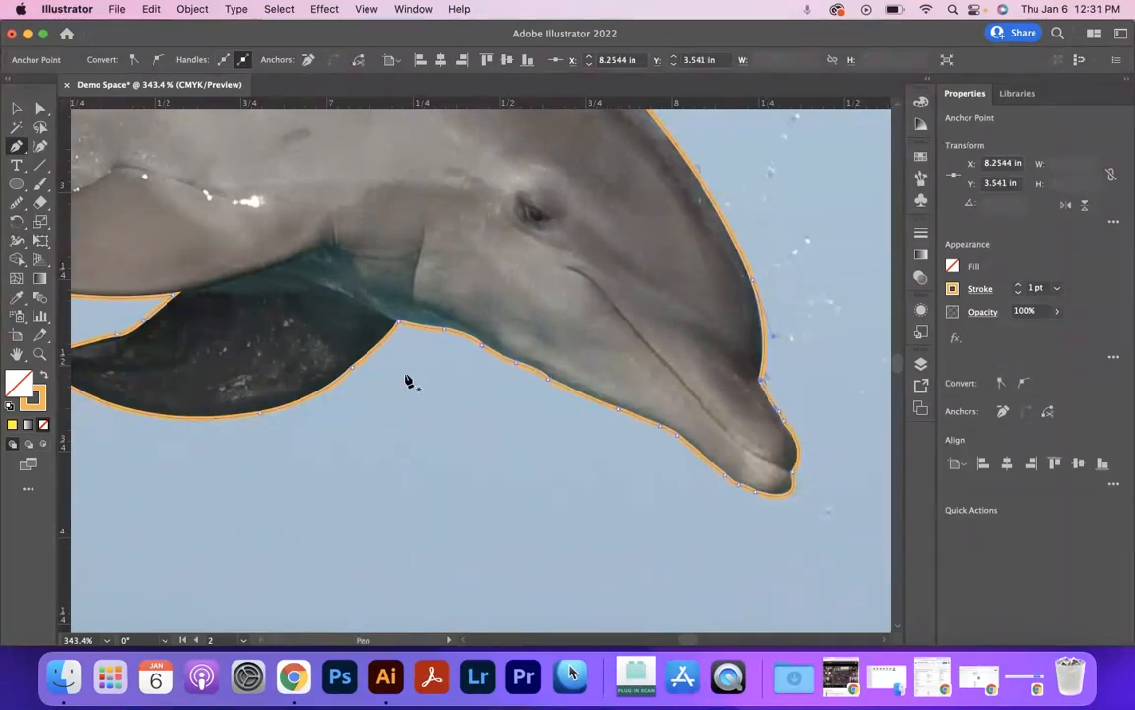
- Select the closed dolphin outline and fill it with a green swatch
key(z)
drag(492, 366, 341, 360)
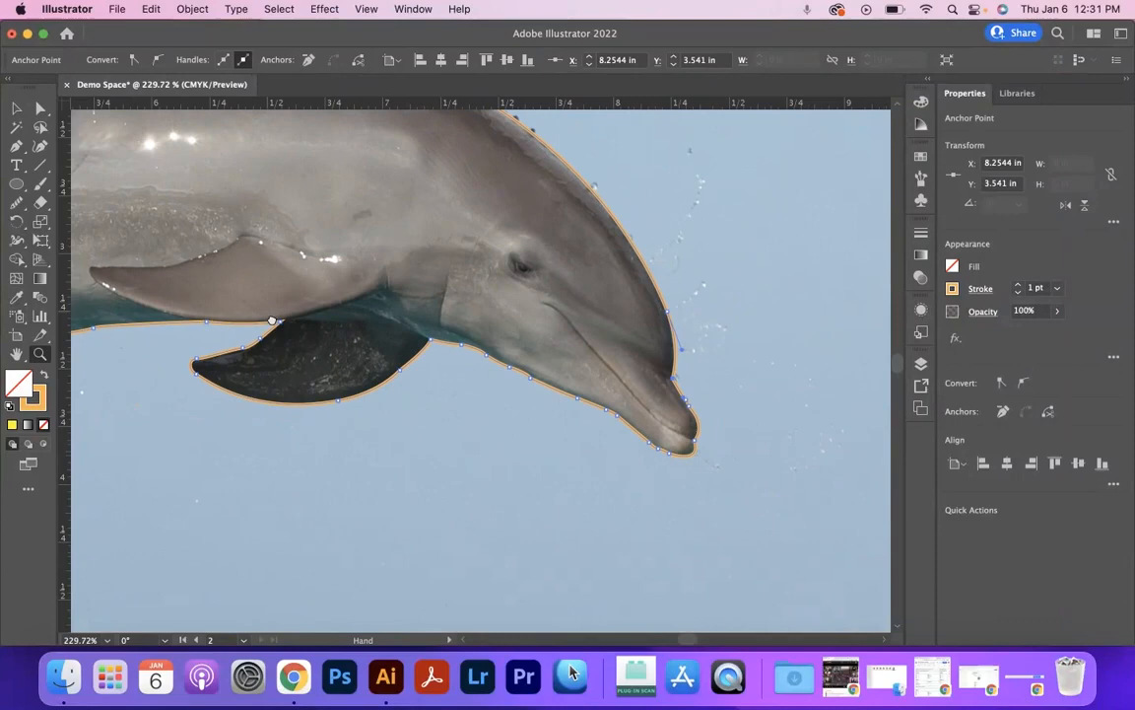
drag(265, 310, 529, 496)
drag(630, 480, 530, 488)
drag(539, 539, 560, 421)
drag(643, 494, 524, 496)
drag(600, 537, 486, 421)
key(v)
click(443, 185)
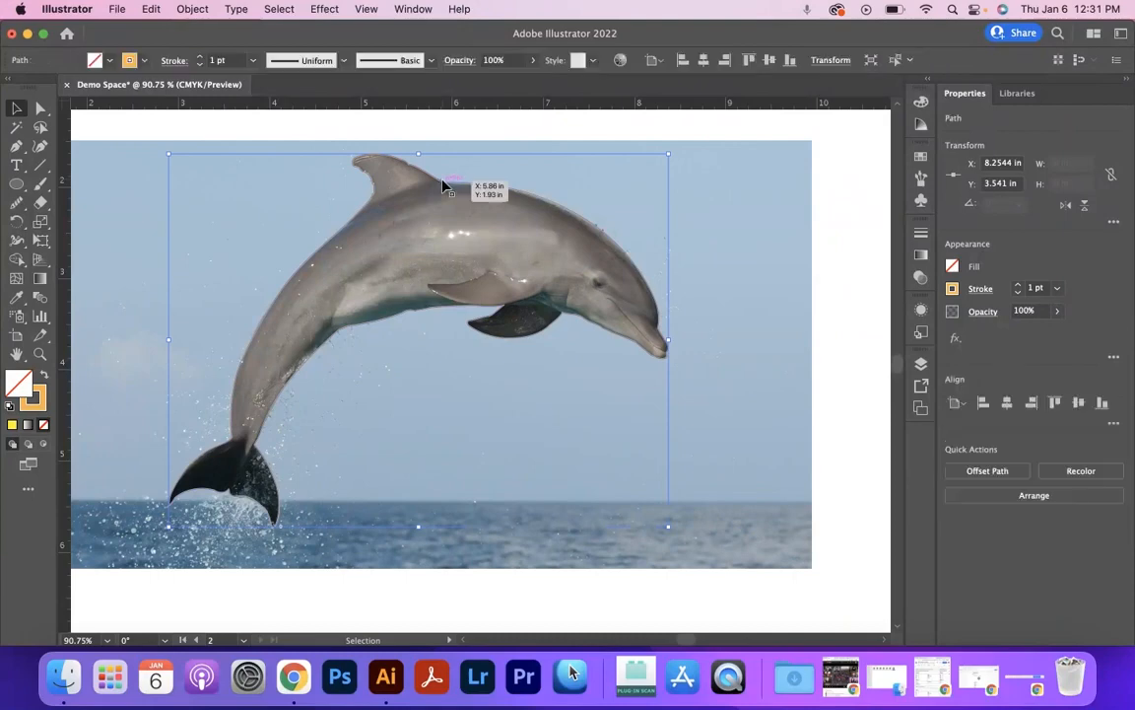
click(106, 64)
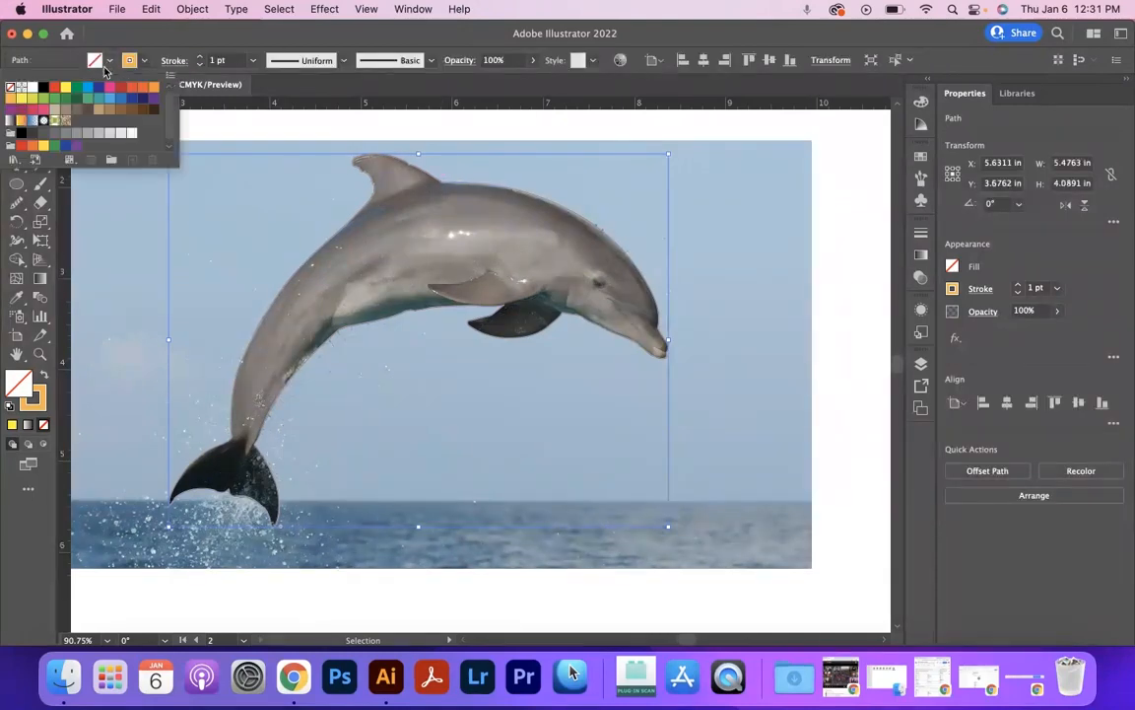
click(55, 99)
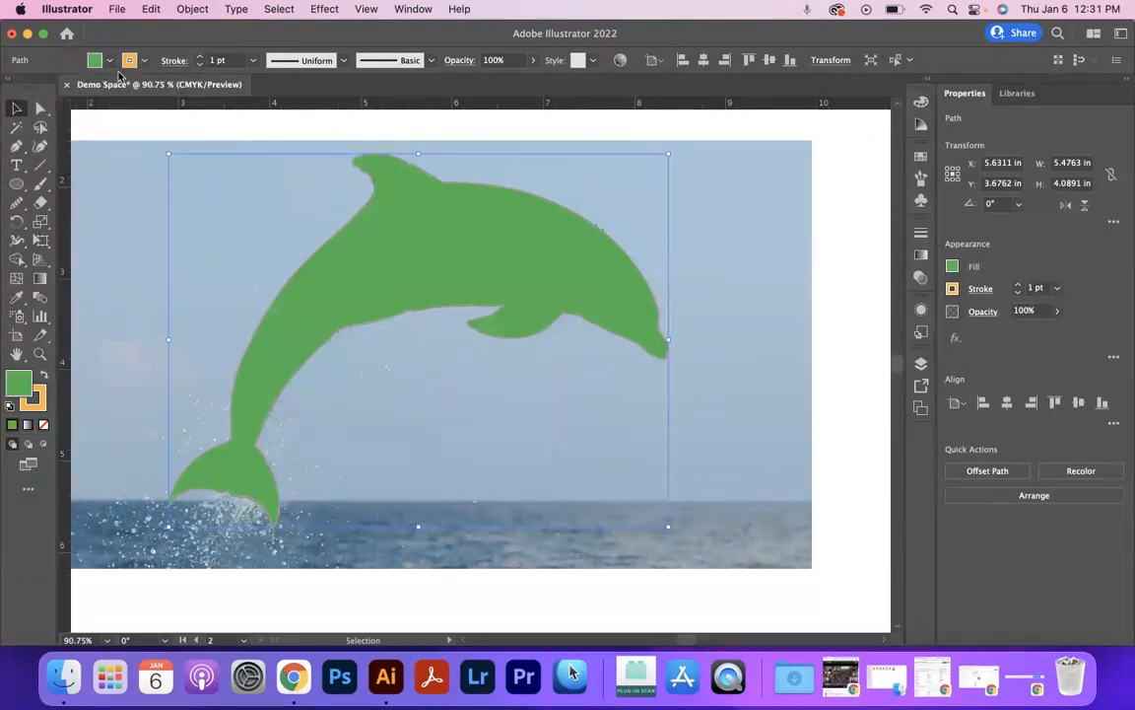
- Set the dolphin shape's stroke to None
click(143, 62)
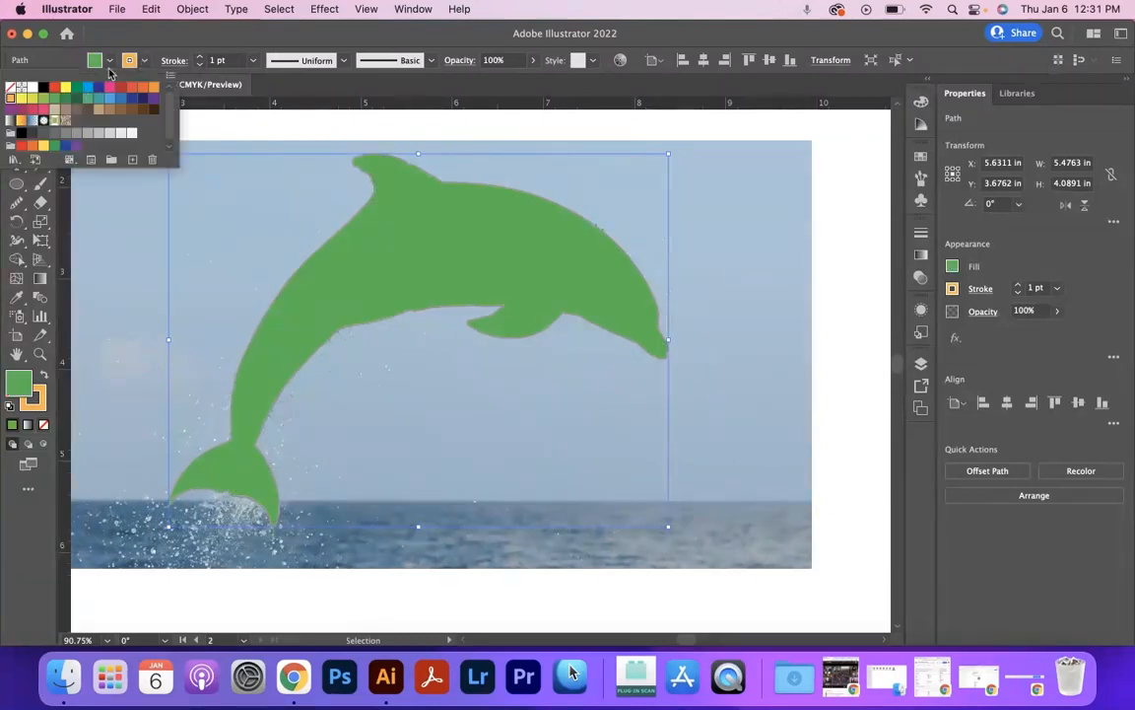
click(16, 89)
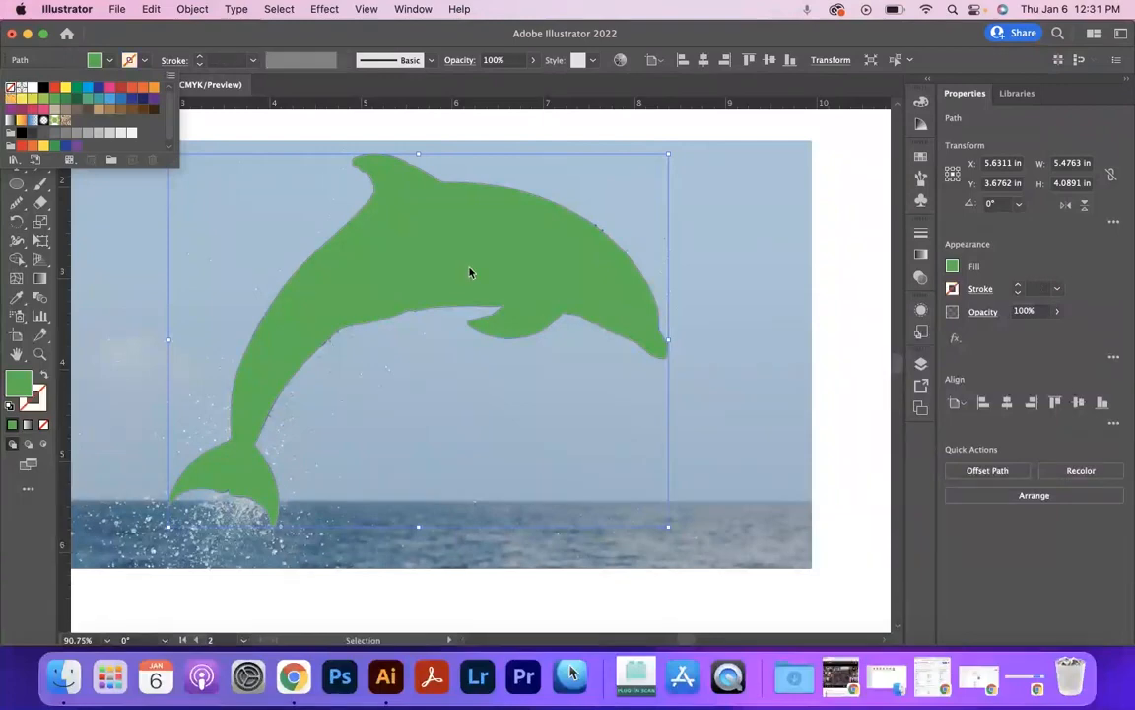
click(592, 395)
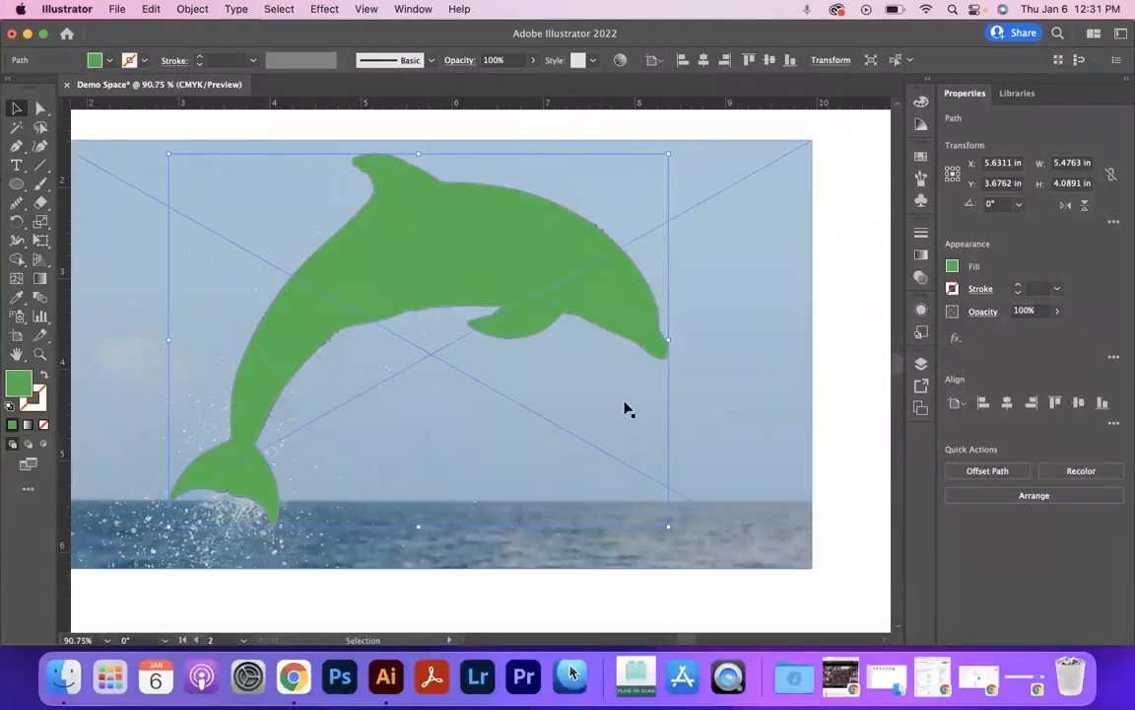
- Delete the dolphin photo behind the green silhouette
click(833, 468)
click(758, 398)
key(Delete)
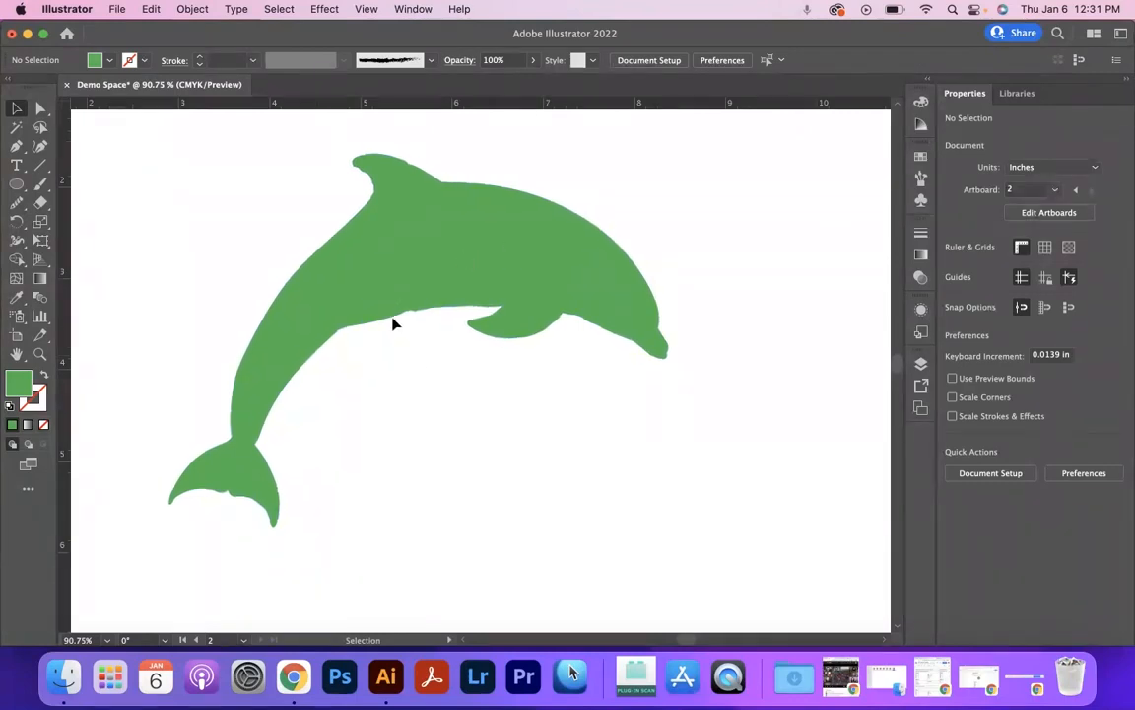
- Move the green dolphin silhouette to about X 5.89 in, Y 4.01 in, near the artboard's centre
drag(405, 294, 429, 323)
key(z)
drag(679, 385, 591, 394)
key(space)
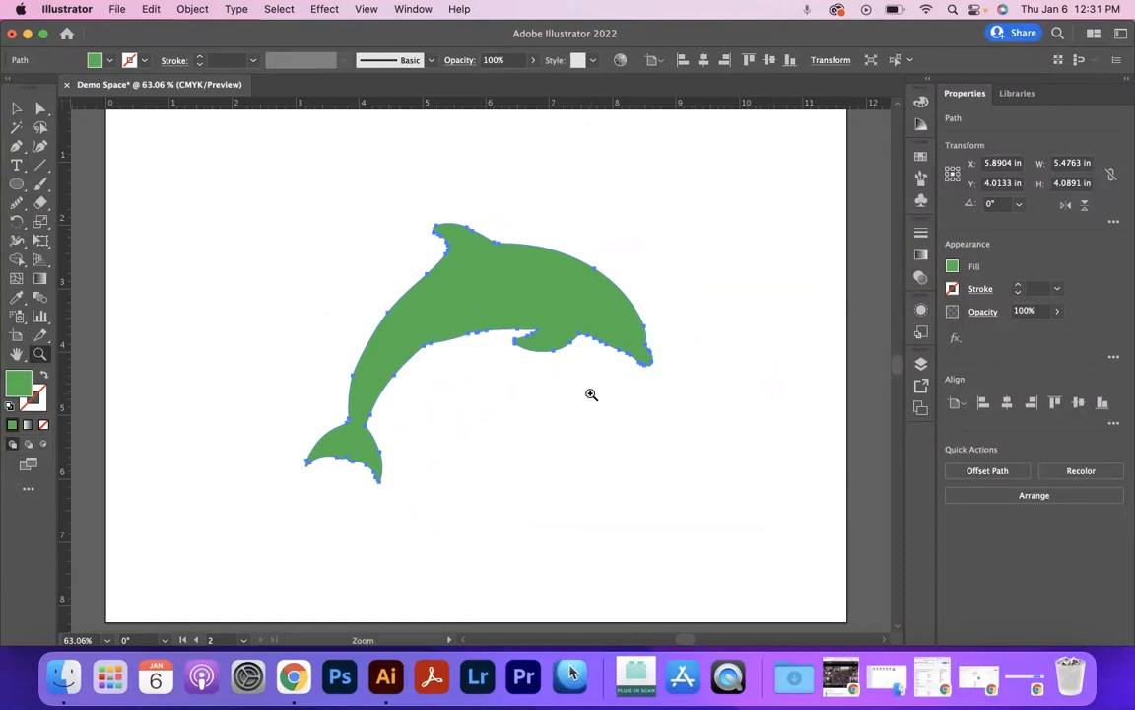